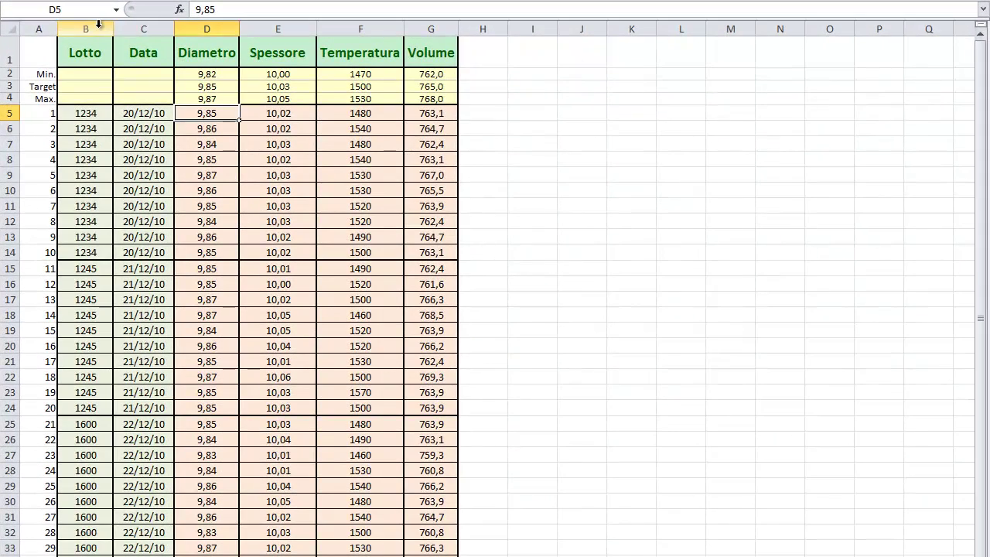
Step: Review the Lotto, Data and Diametro columns and the date in C6, then show the Minitab Analysis tab
click(98, 23)
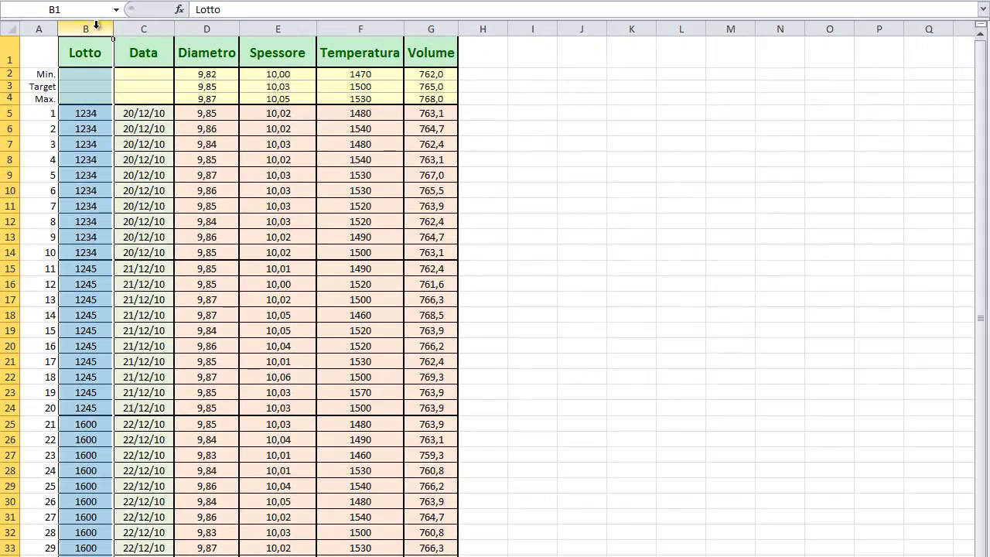
click(148, 24)
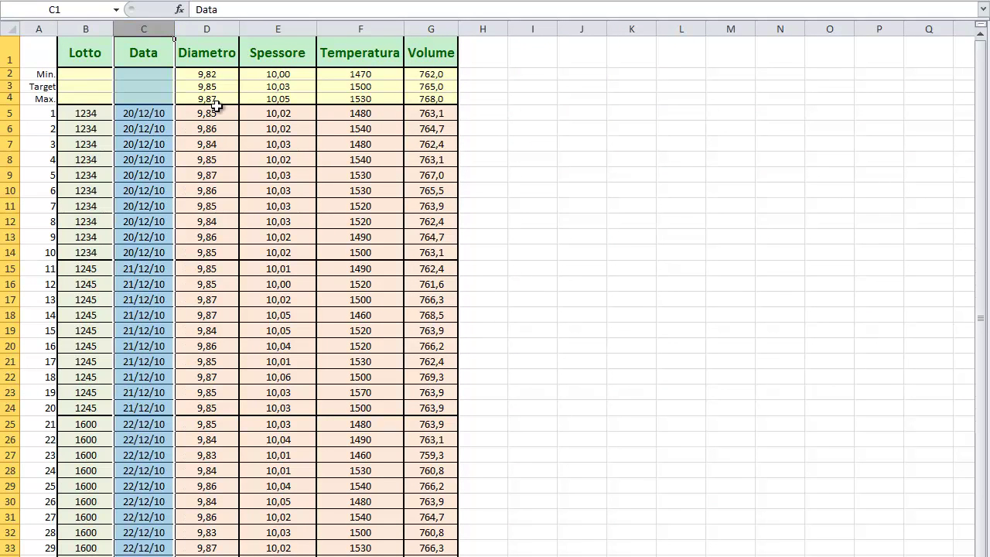
click(206, 28)
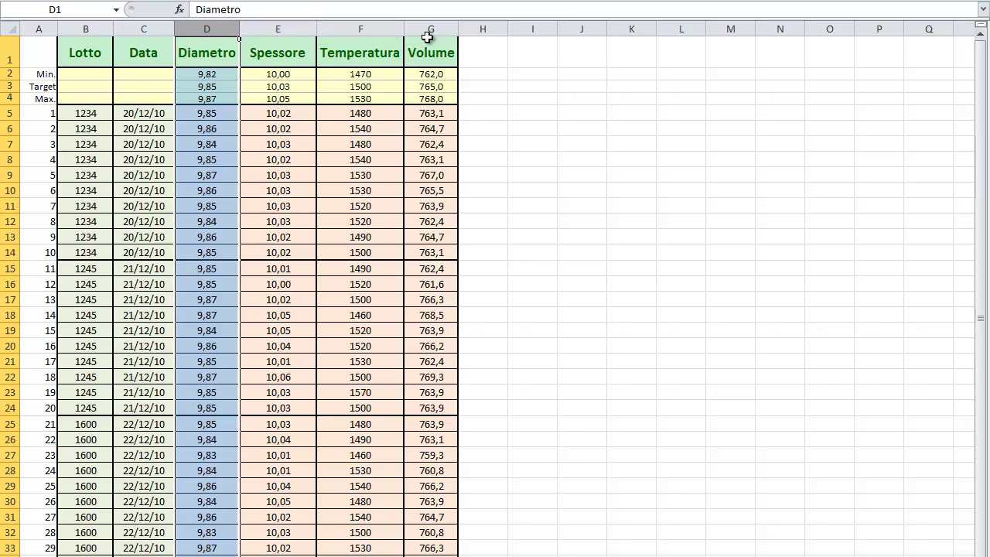
click(118, 128)
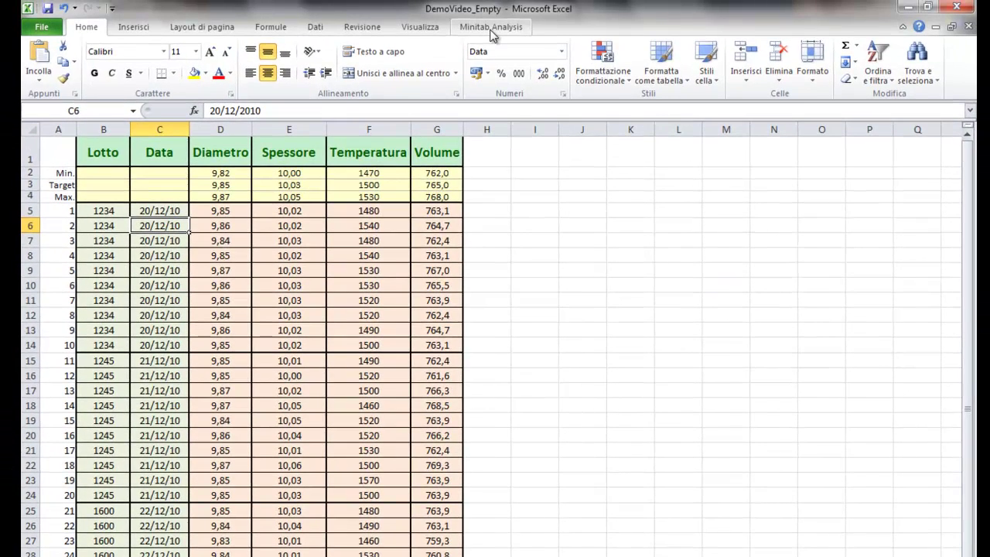
click(492, 29)
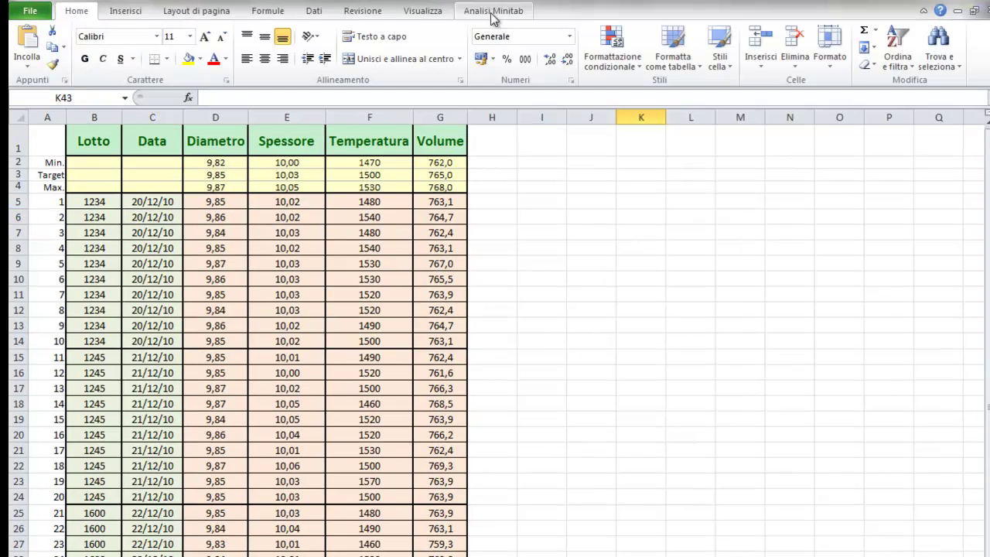
Step: Open the MtbExcel Analysis Admin from the Analisi Minitab tab and move it into place
click(493, 16)
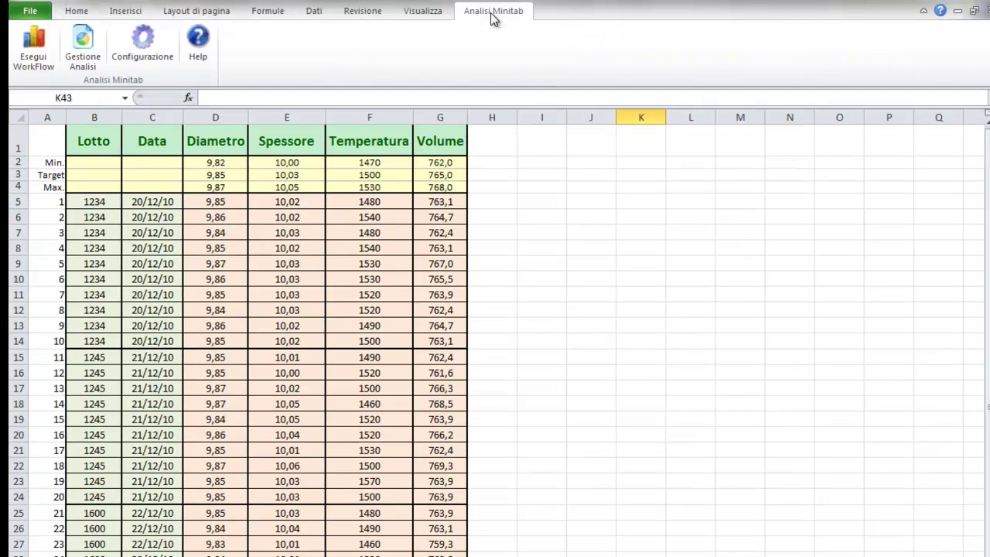
click(96, 53)
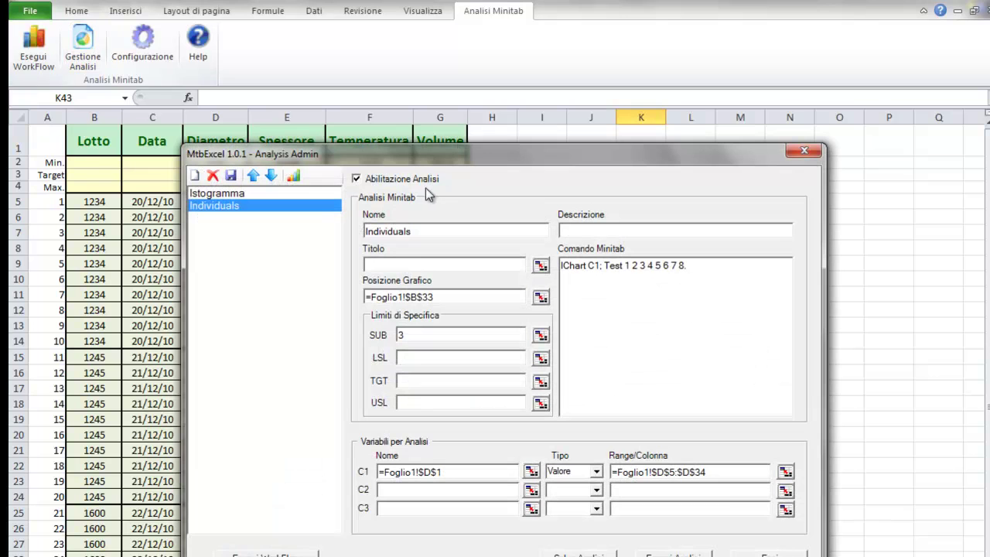
drag(451, 155, 474, 126)
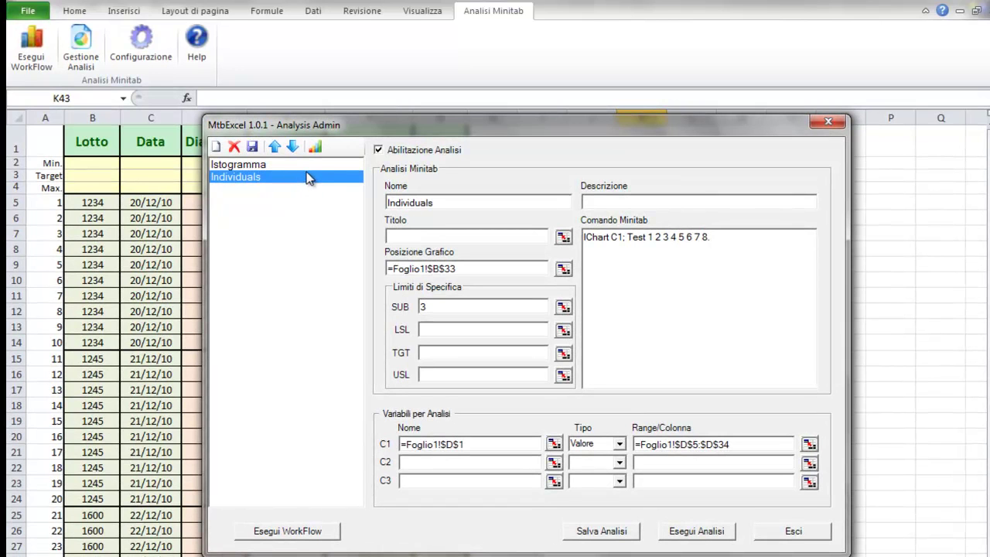
Step: Compare the Istogramma and Individuals settings, toggle Istogramma off and on, and return to Istogramma
click(302, 166)
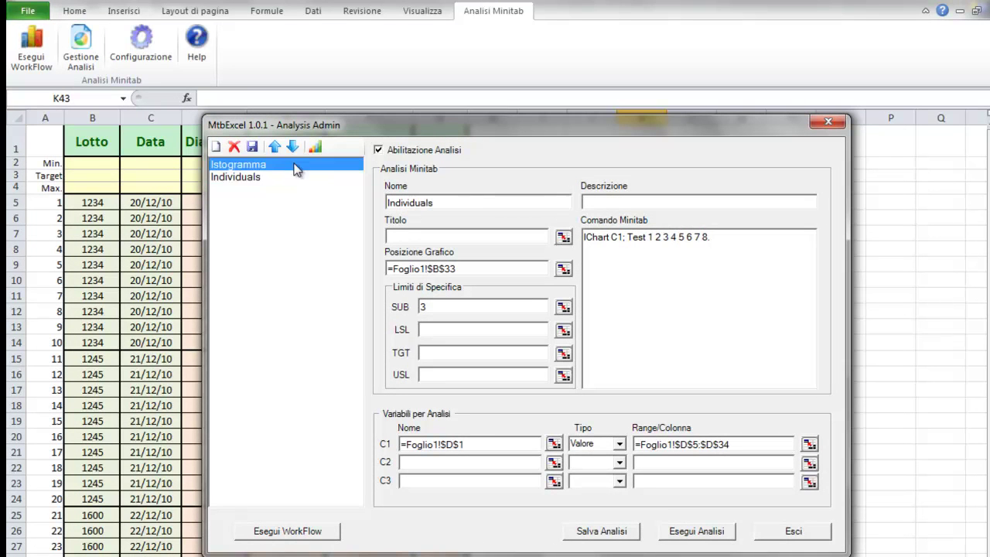
click(255, 177)
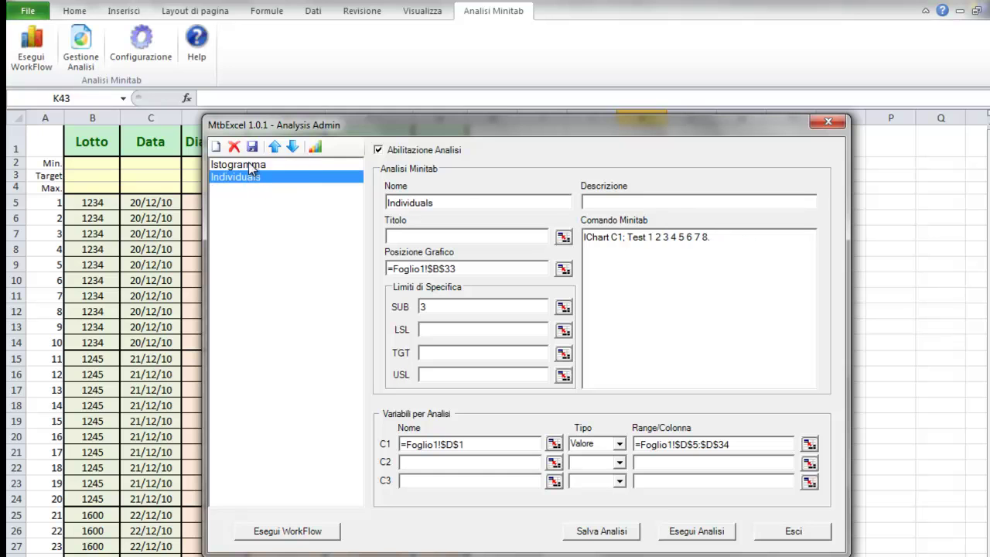
click(251, 168)
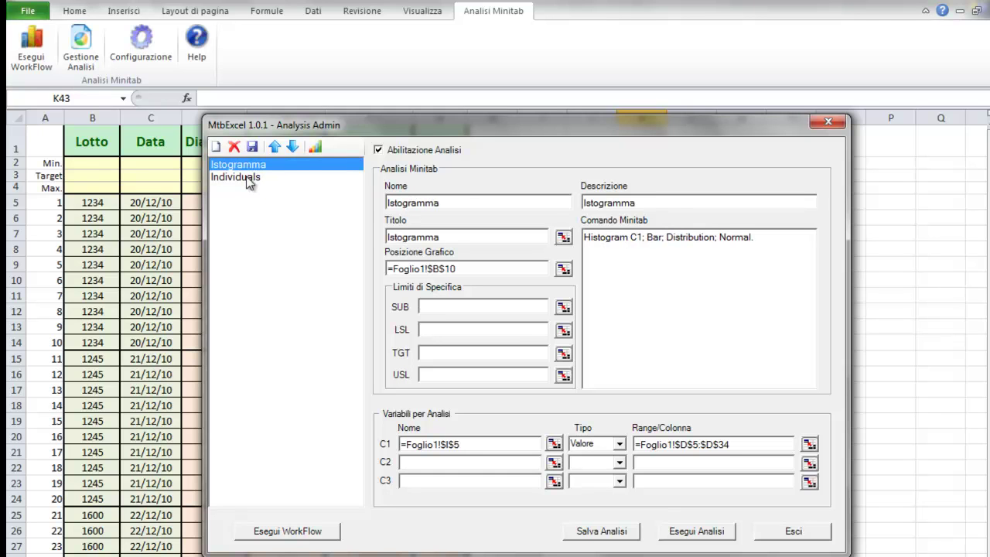
click(249, 179)
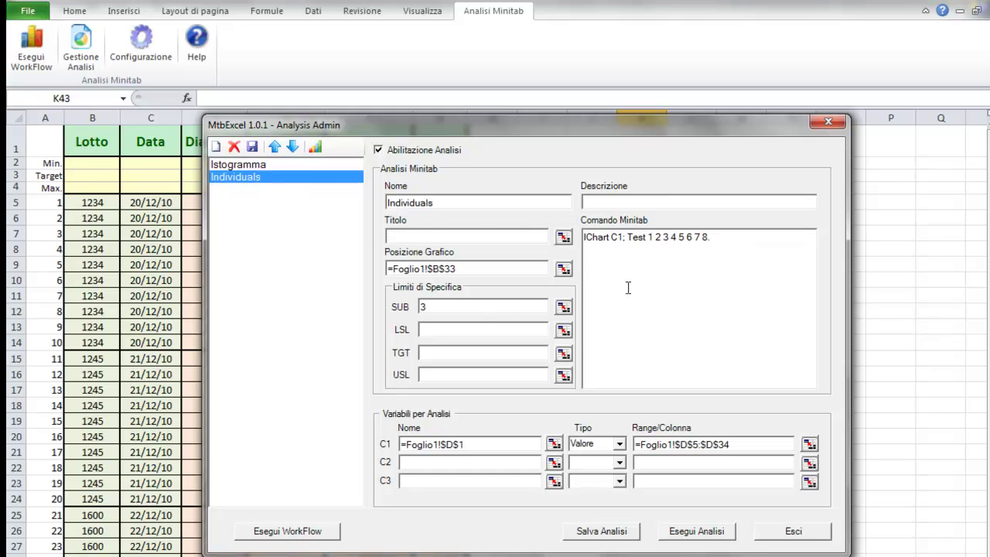
click(246, 165)
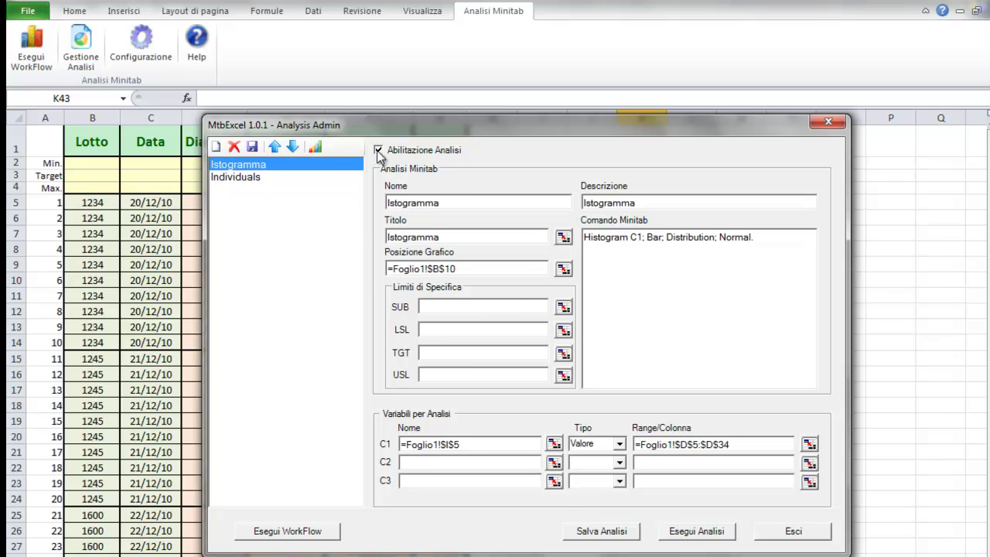
click(378, 150)
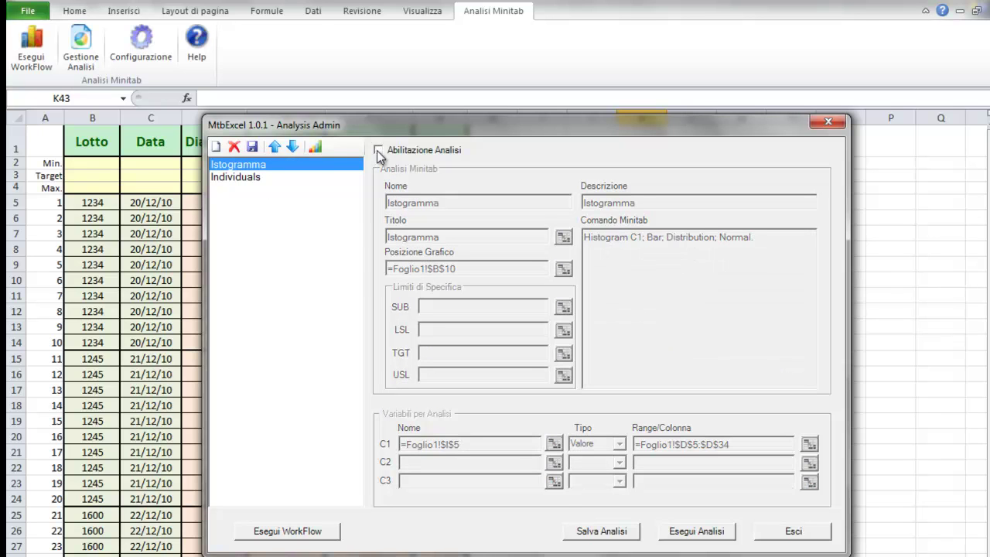
click(378, 151)
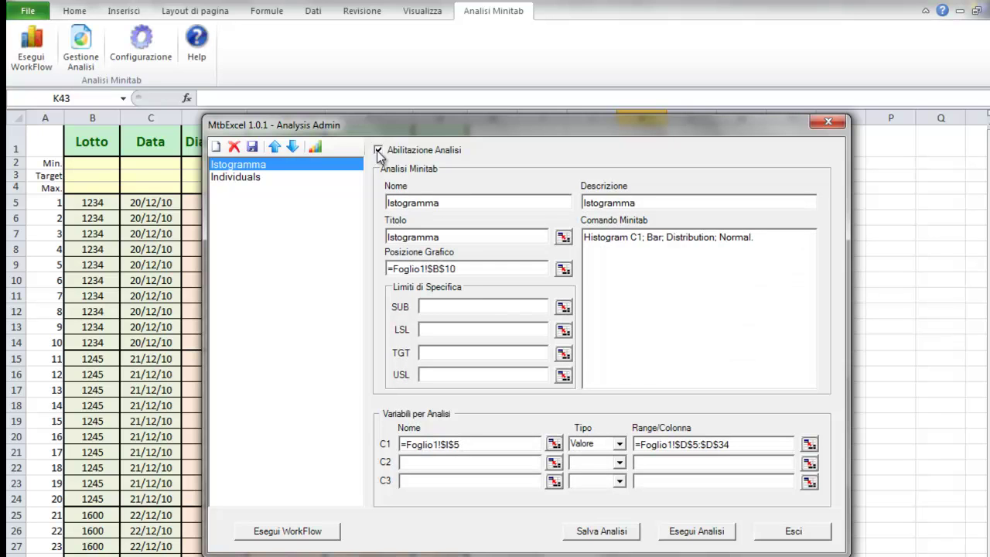
click(262, 181)
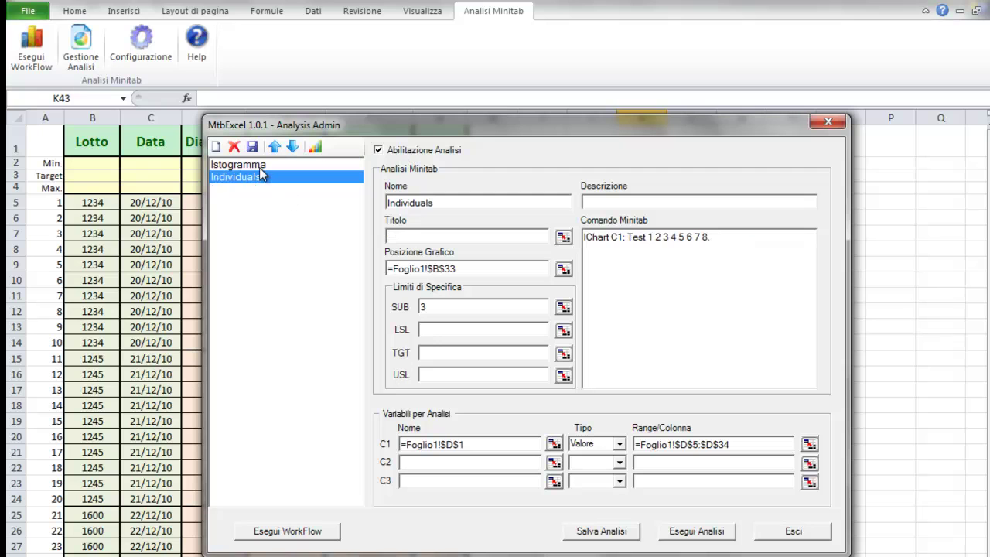
key(Up)
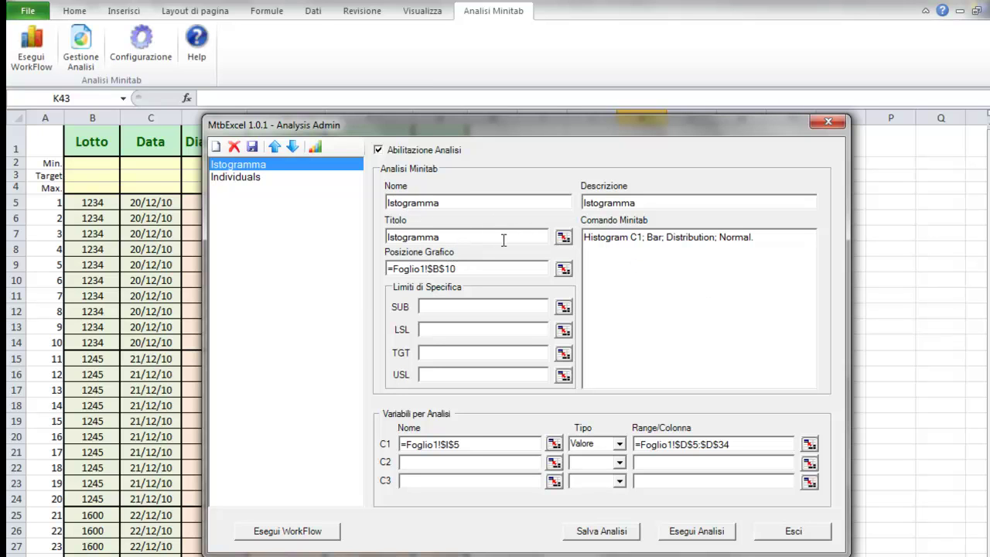
drag(591, 238, 761, 237)
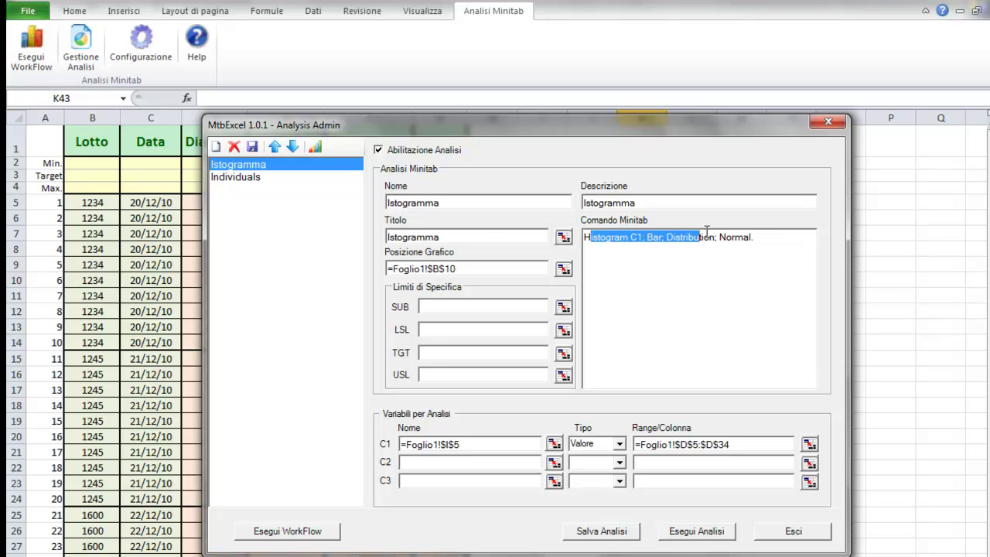
click(667, 246)
drag(495, 203, 391, 203)
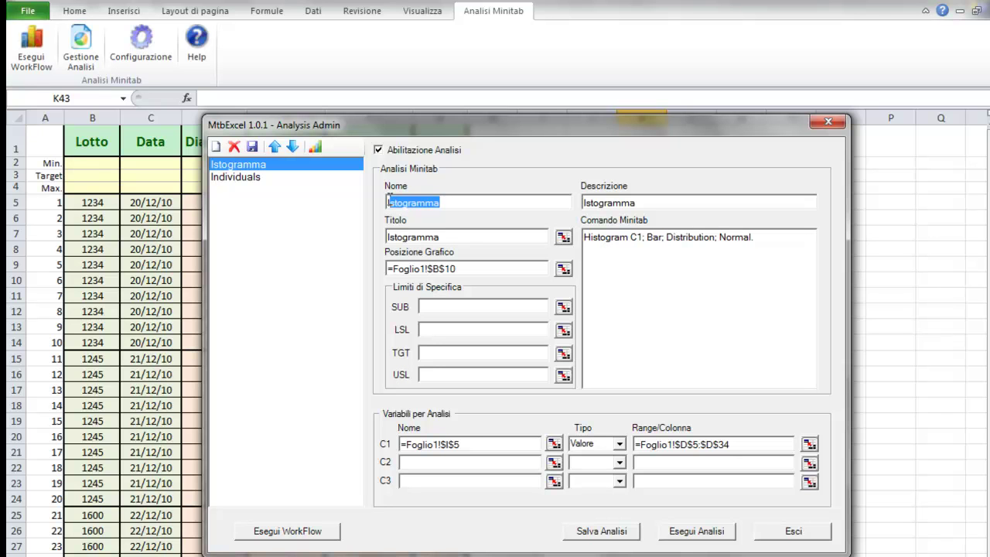
click(468, 268)
drag(464, 130, 498, 199)
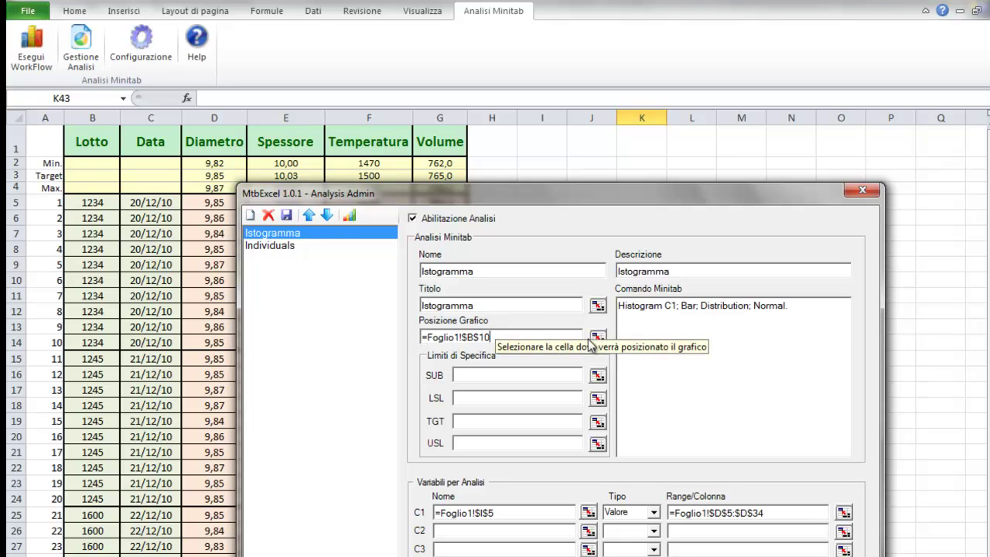
click(489, 146)
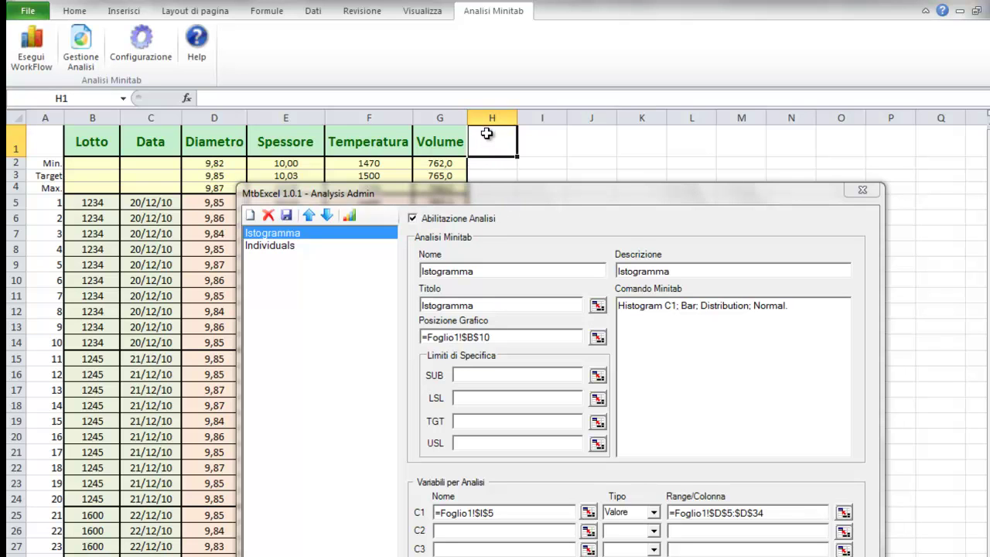
Step: Set the Istogramma chart position to Foglio1!$H$1 and check the reference
click(599, 339)
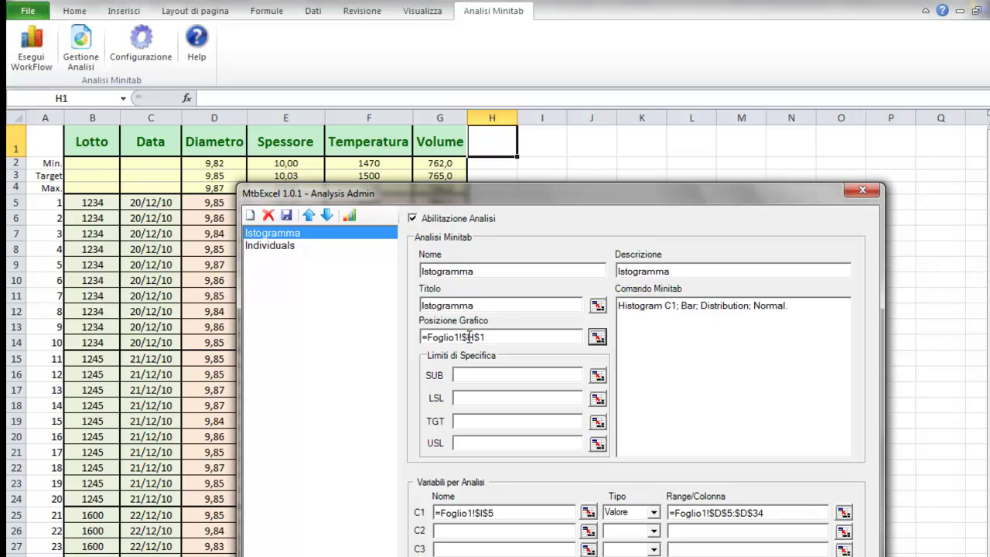
drag(485, 337, 474, 337)
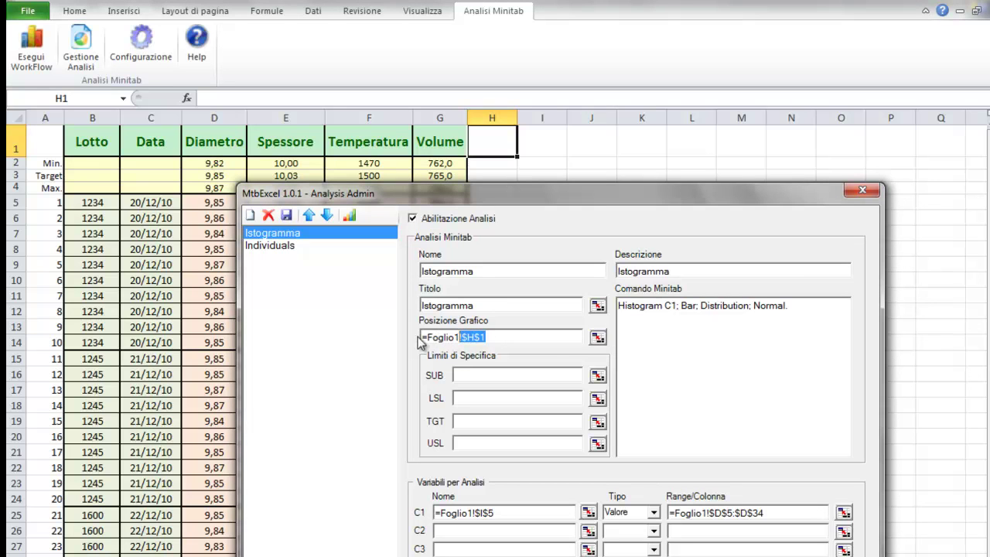
drag(496, 337, 410, 338)
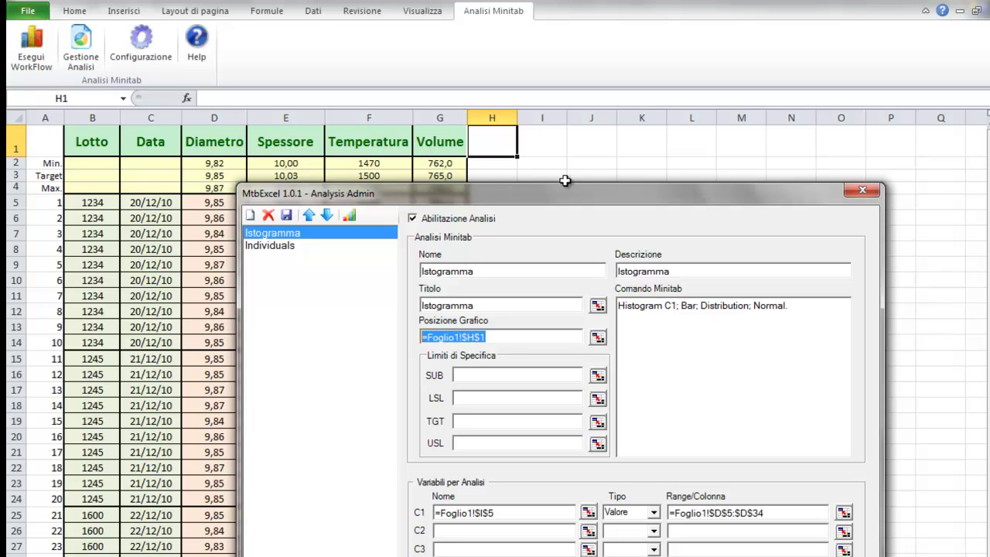
drag(571, 196, 576, 188)
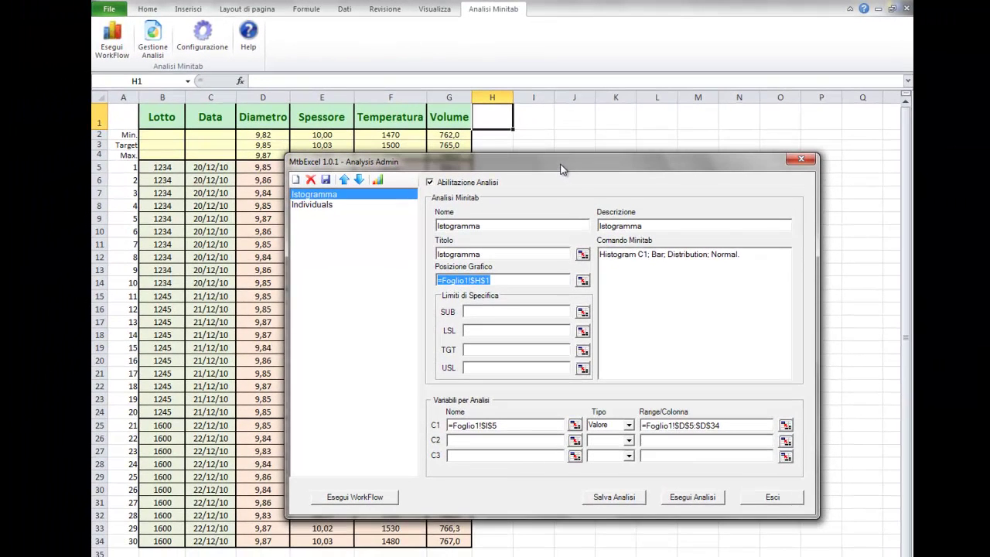
click(719, 499)
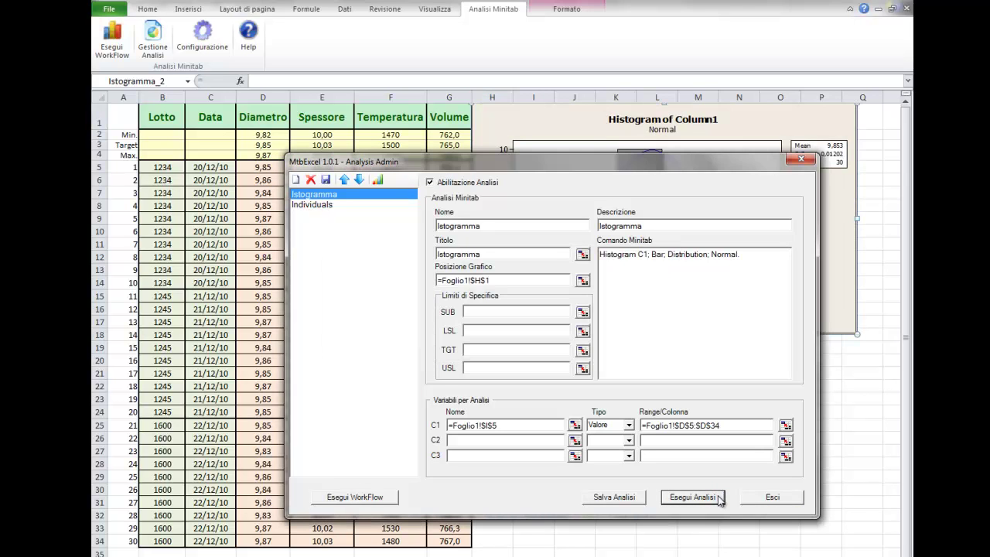
mouse_move(551, 165)
mouse_down()
mouse_move(366, 157)
mouse_move(547, 354)
mouse_up()
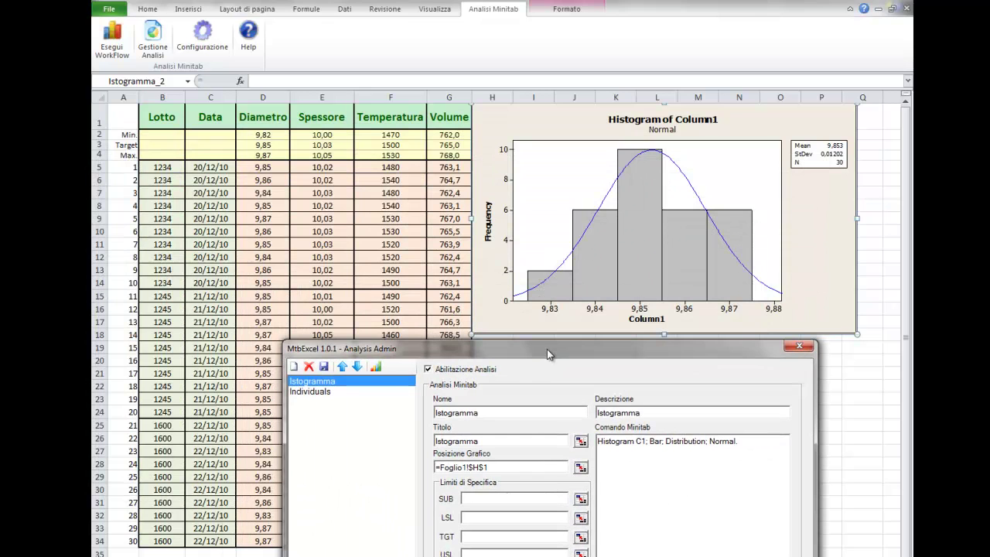
drag(547, 352, 543, 174)
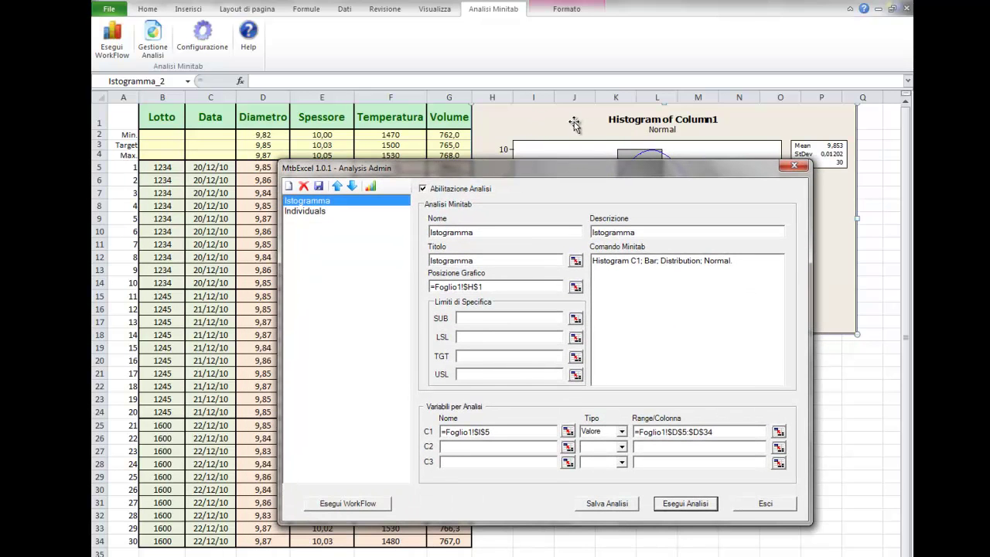
drag(606, 174, 654, 170)
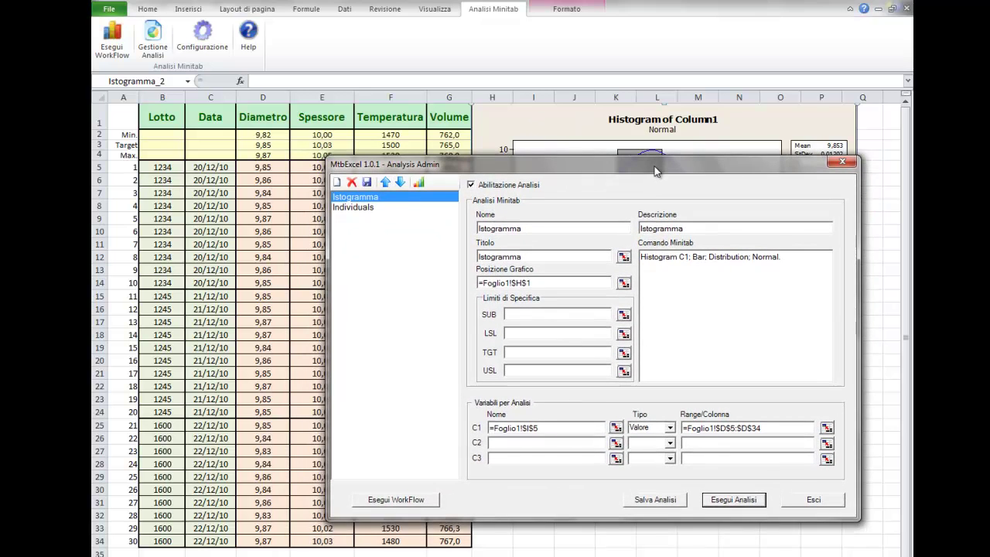
drag(553, 428, 489, 428)
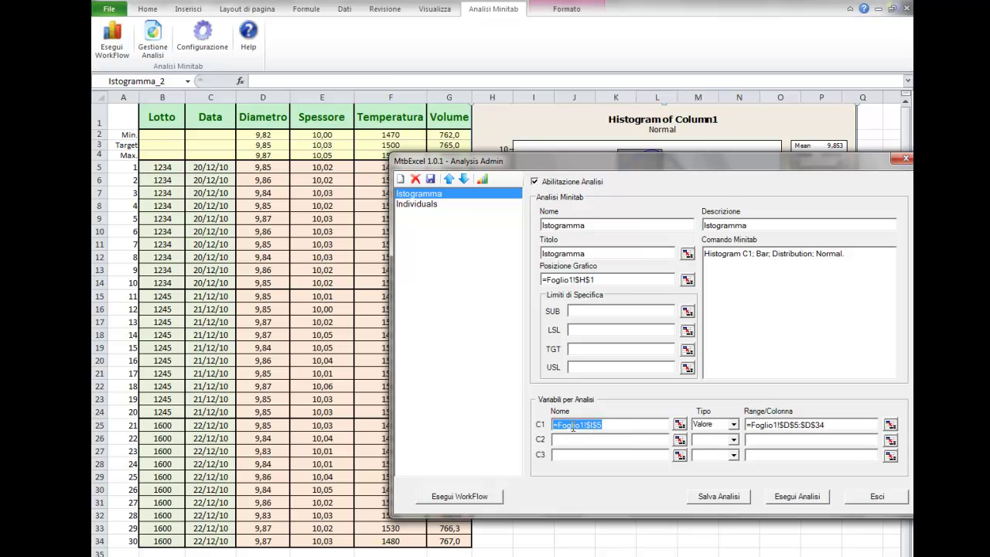
drag(580, 426, 875, 503)
drag(824, 425, 735, 425)
drag(263, 167, 278, 541)
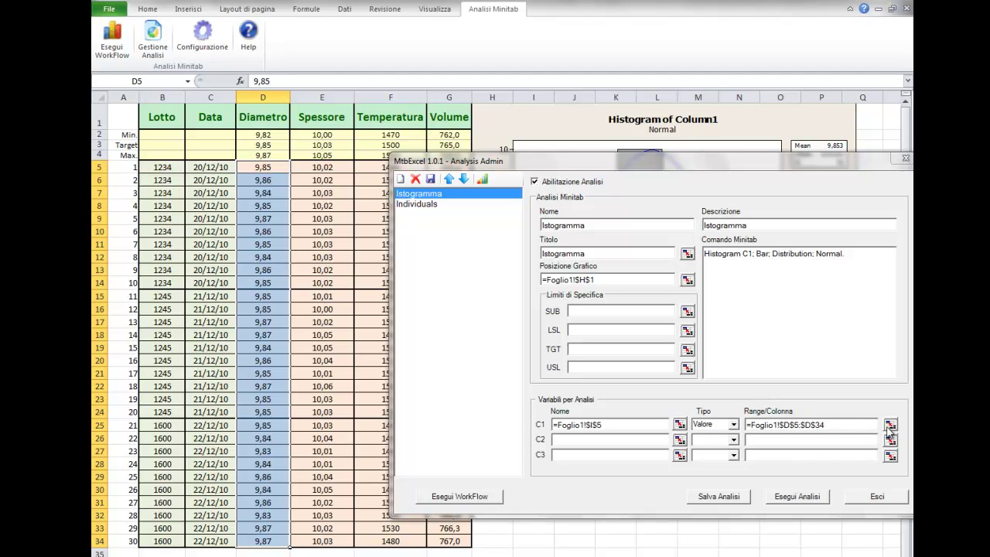
click(733, 424)
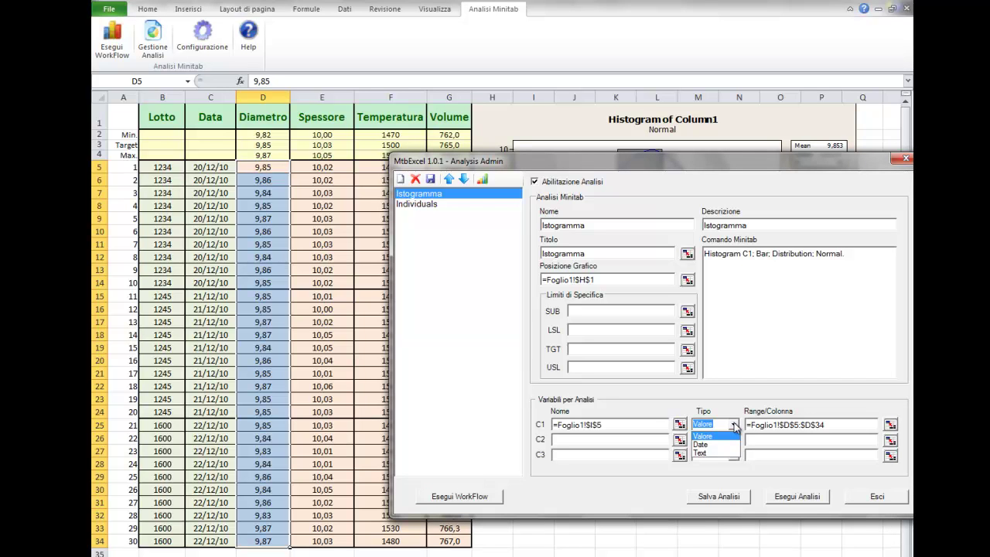
click(638, 438)
double_click(555, 423)
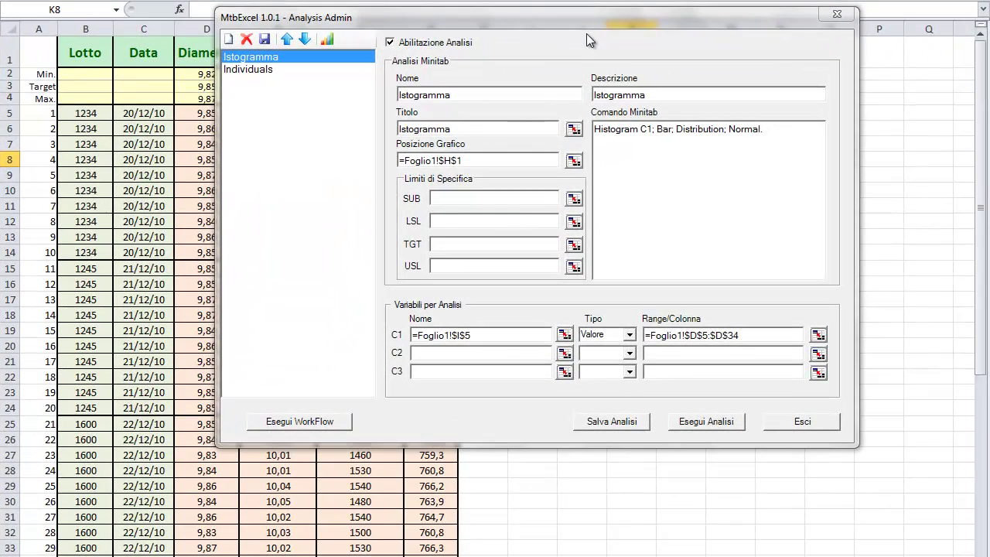
click(259, 70)
click(264, 61)
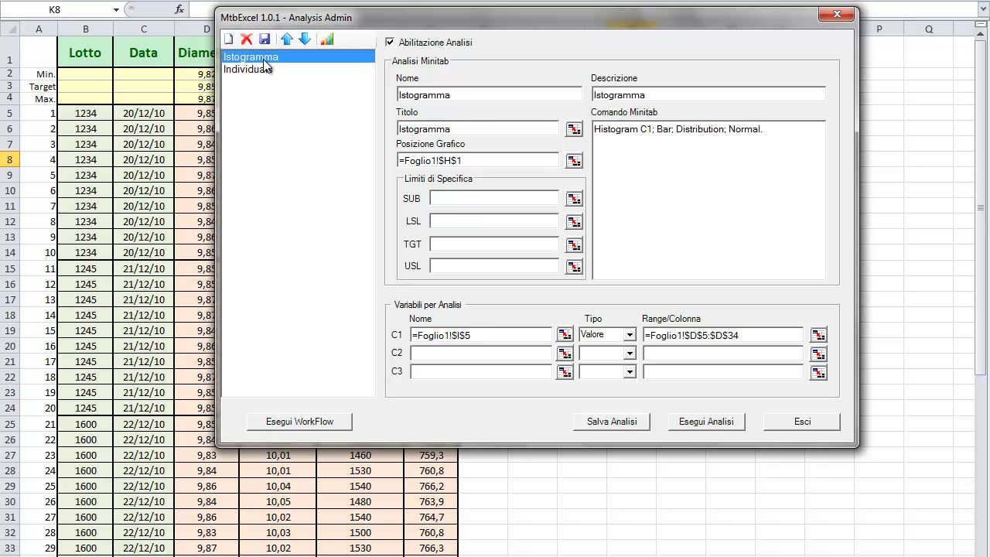
click(264, 69)
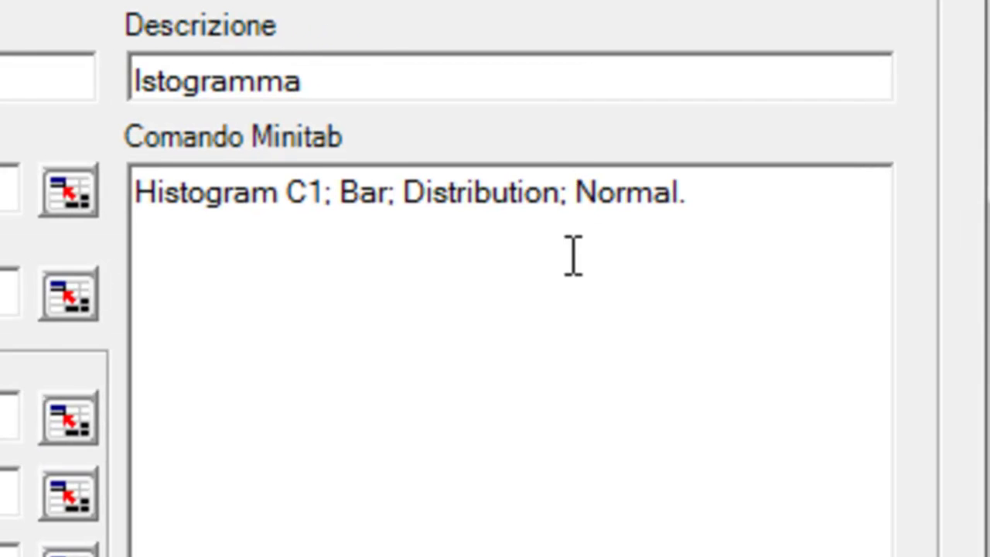
click(573, 276)
drag(774, 209, 136, 192)
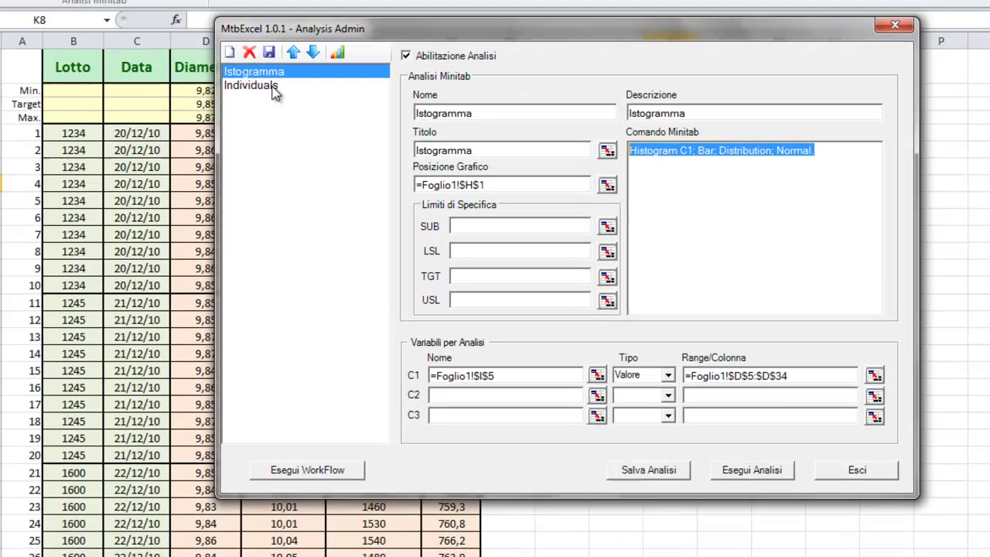
click(272, 87)
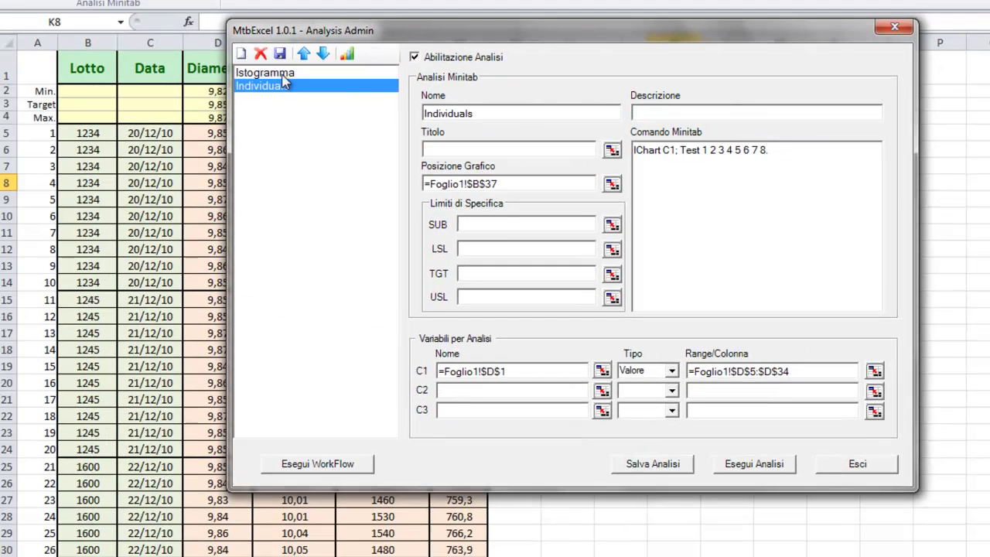
drag(774, 150, 633, 150)
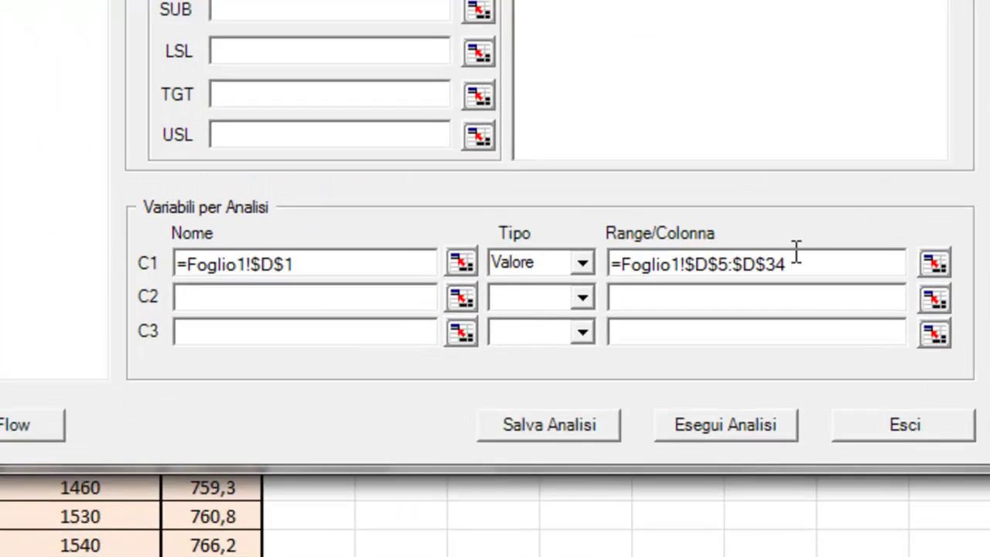
drag(794, 371, 674, 370)
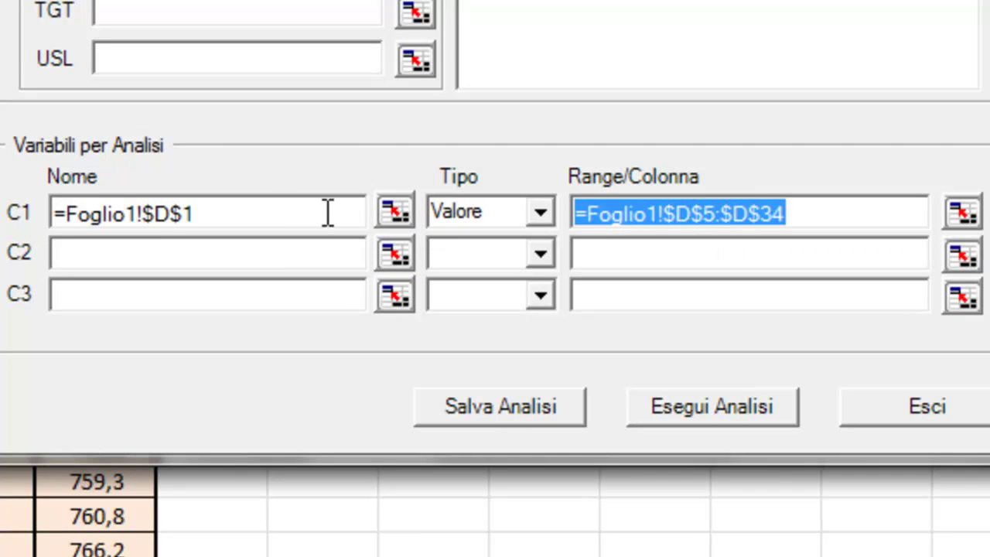
drag(281, 216, 5, 221)
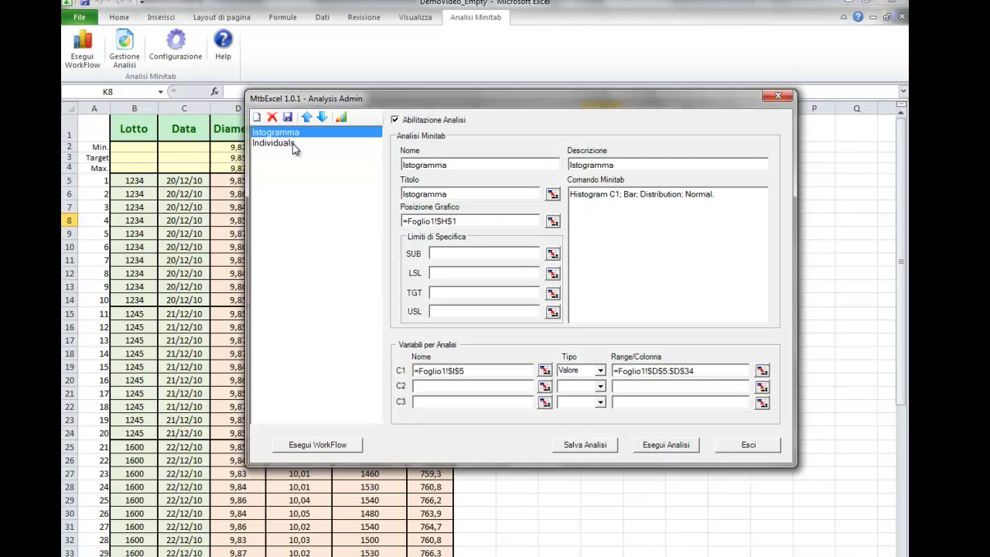
click(294, 145)
click(292, 134)
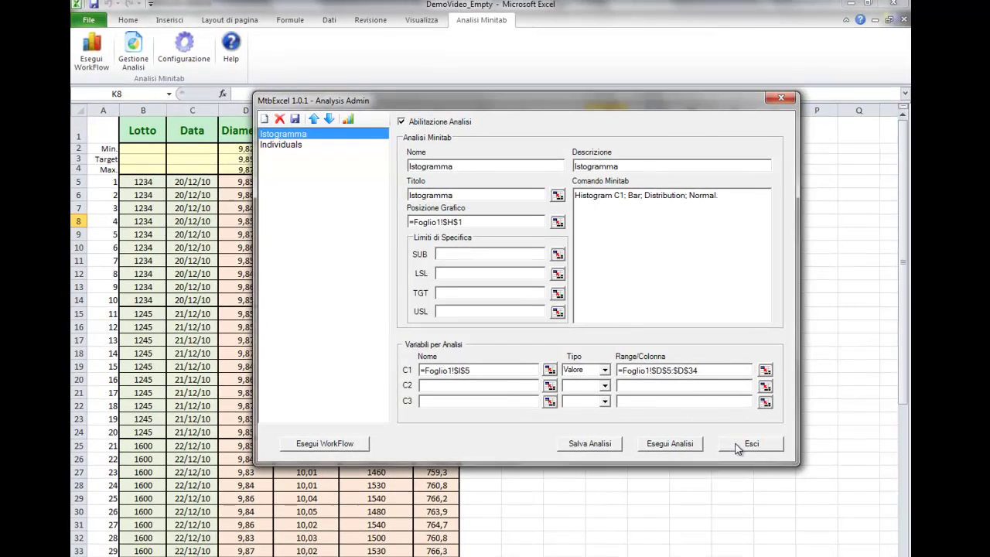
Step: Exit the manager, run the workflow, and inspect the generated histogram and I Chart of Diametro
click(745, 446)
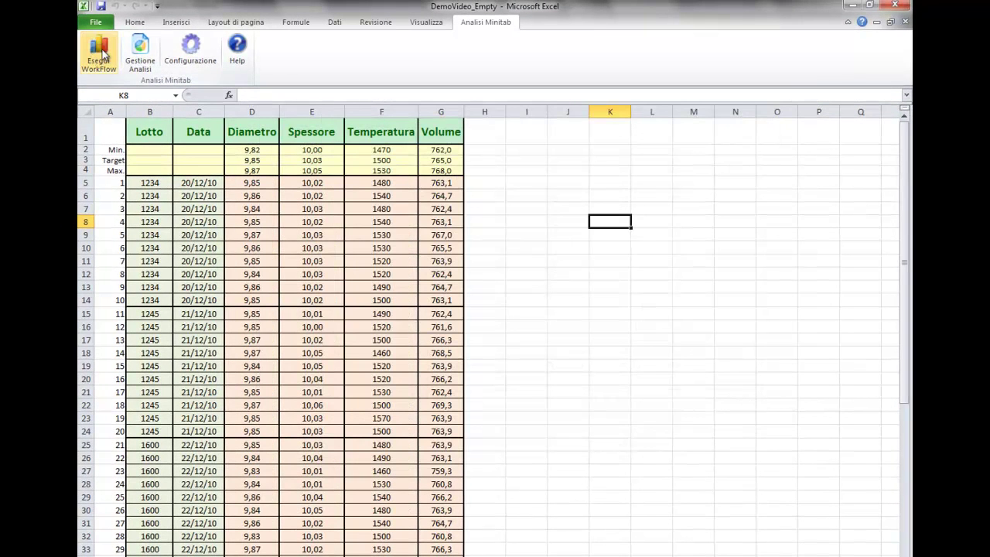
click(103, 55)
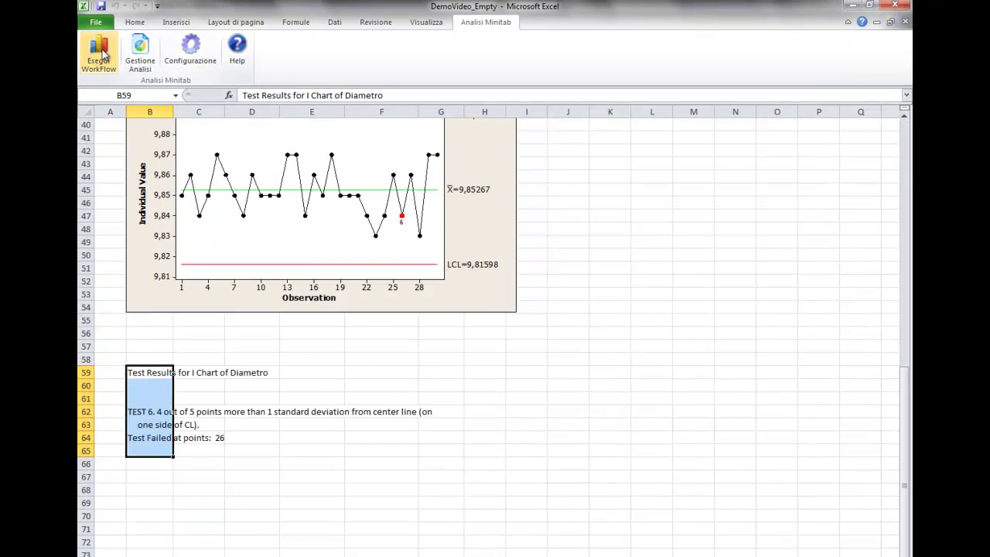
mouse_move(905, 425)
mouse_down()
mouse_move(899, 308)
mouse_move(911, 178)
mouse_up()
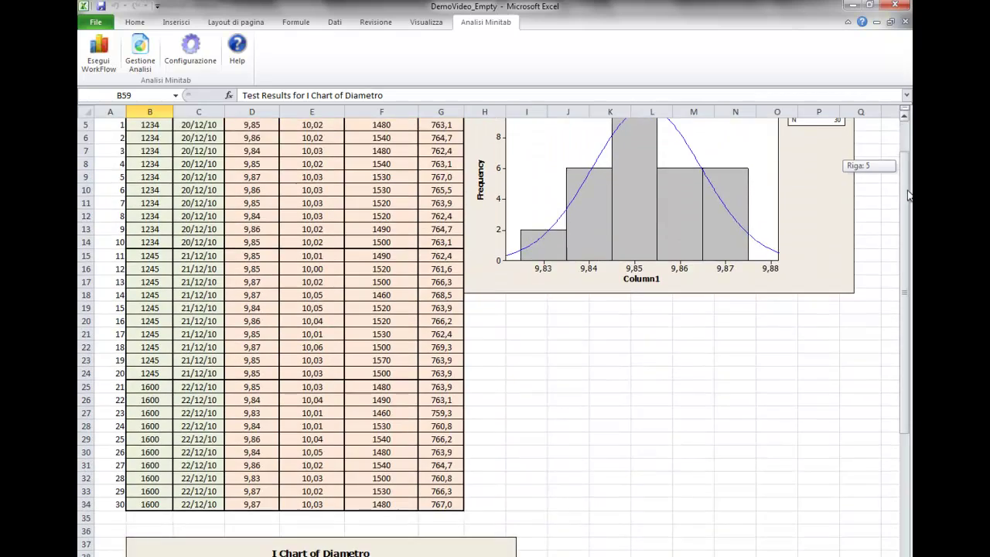
drag(905, 422, 905, 166)
click(787, 211)
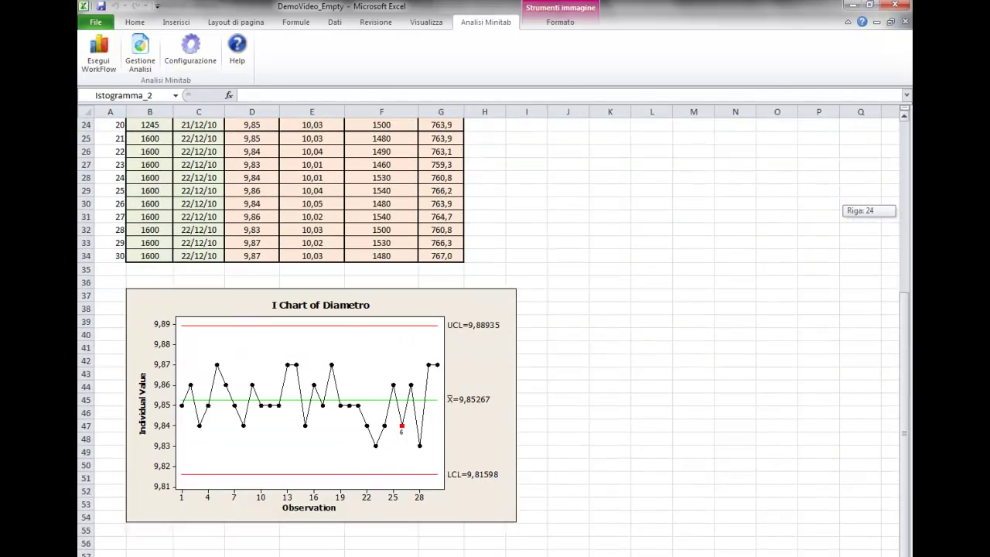
drag(905, 217, 905, 387)
click(294, 501)
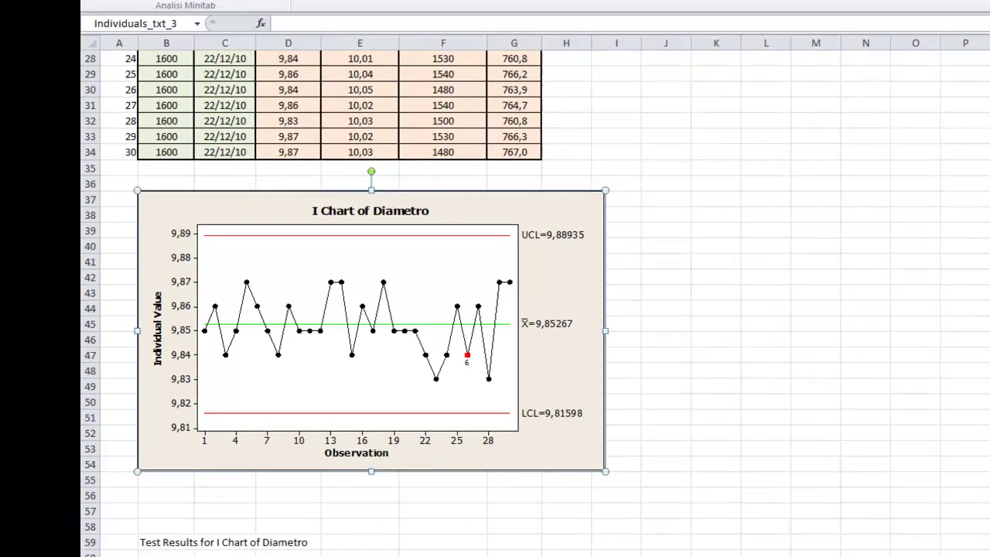
drag(911, 422, 892, 186)
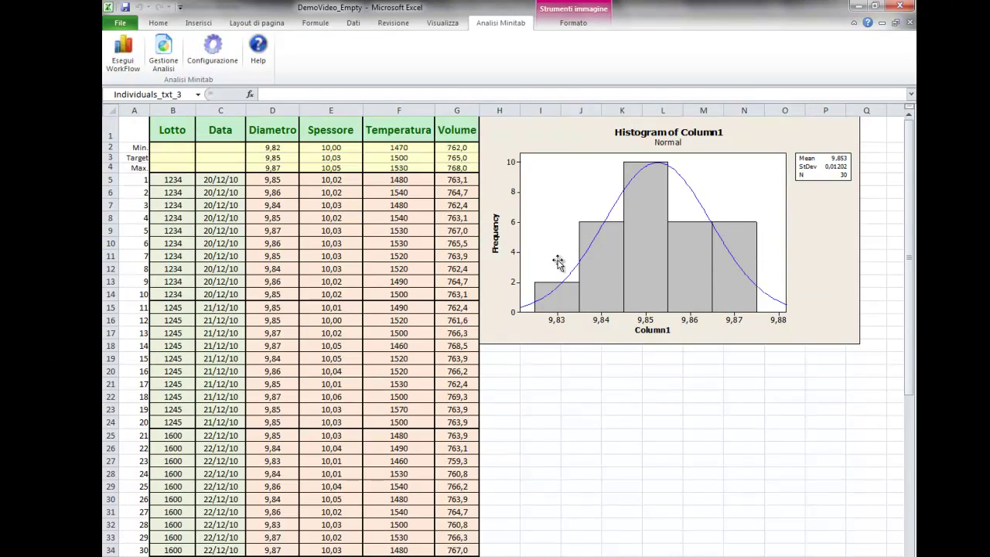
Step: Delete the histogram chart from the sheet
key(Delete)
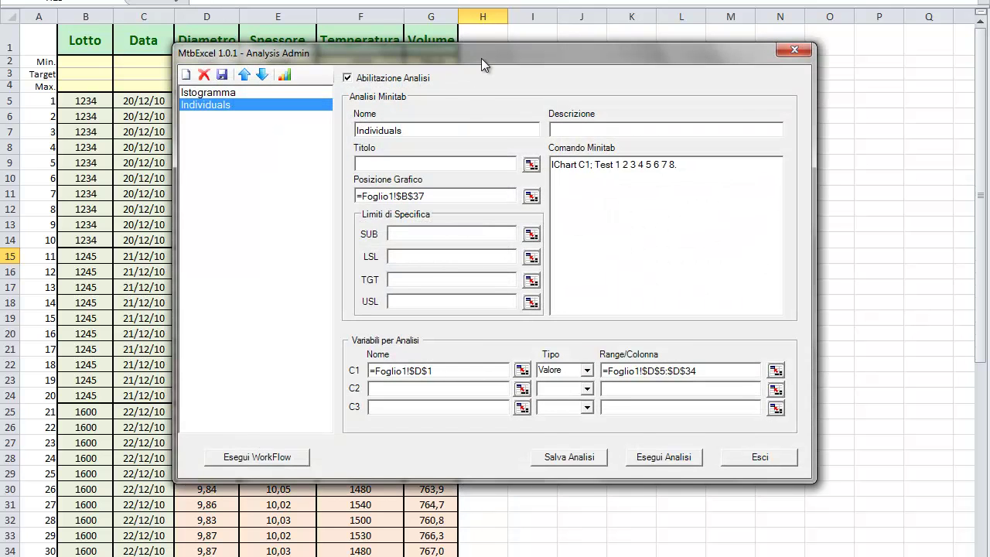
mouse_move(481, 58)
mouse_down()
mouse_move(600, 82)
mouse_move(615, 96)
mouse_up()
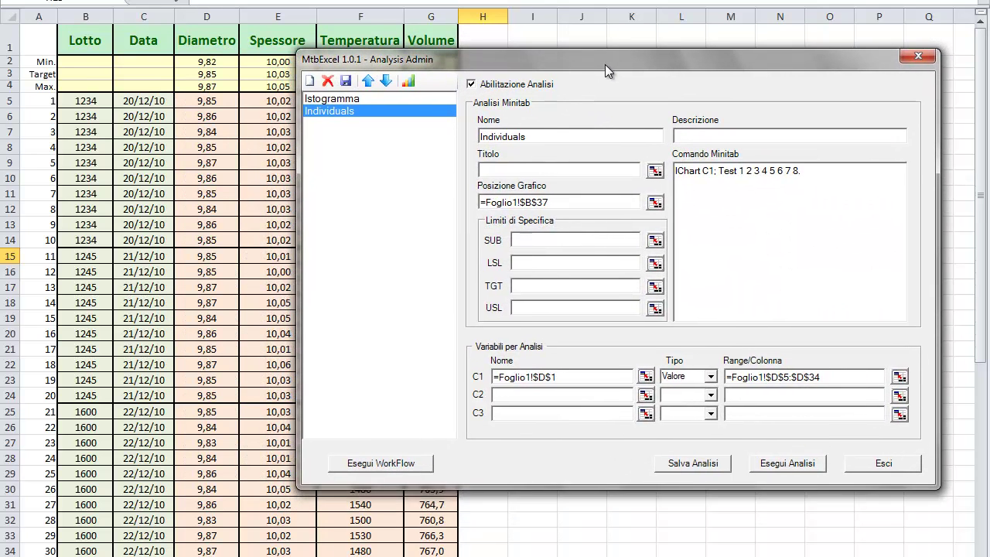
drag(598, 95, 613, 48)
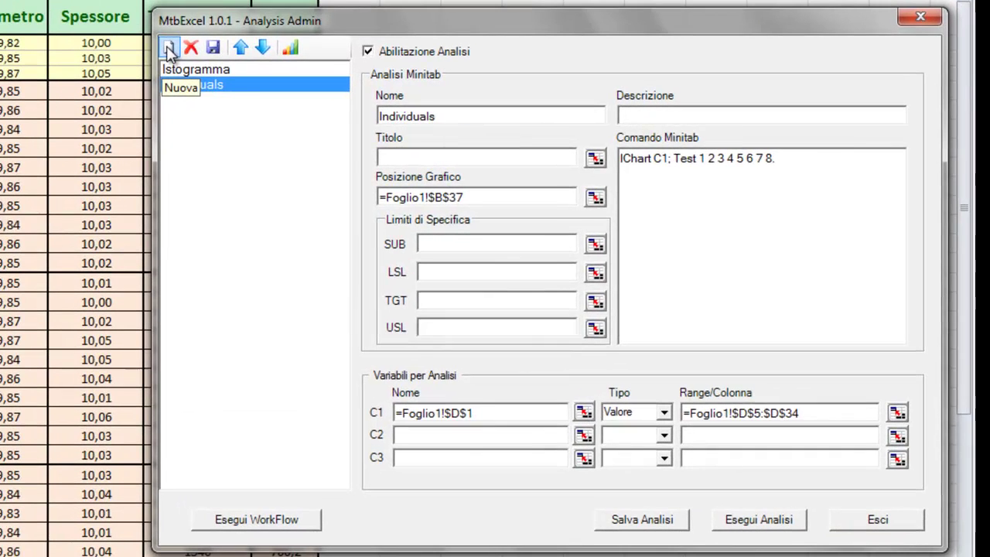
Step: Add a third analysis named Capability, reusing that name as its title and description
click(169, 50)
click(533, 117)
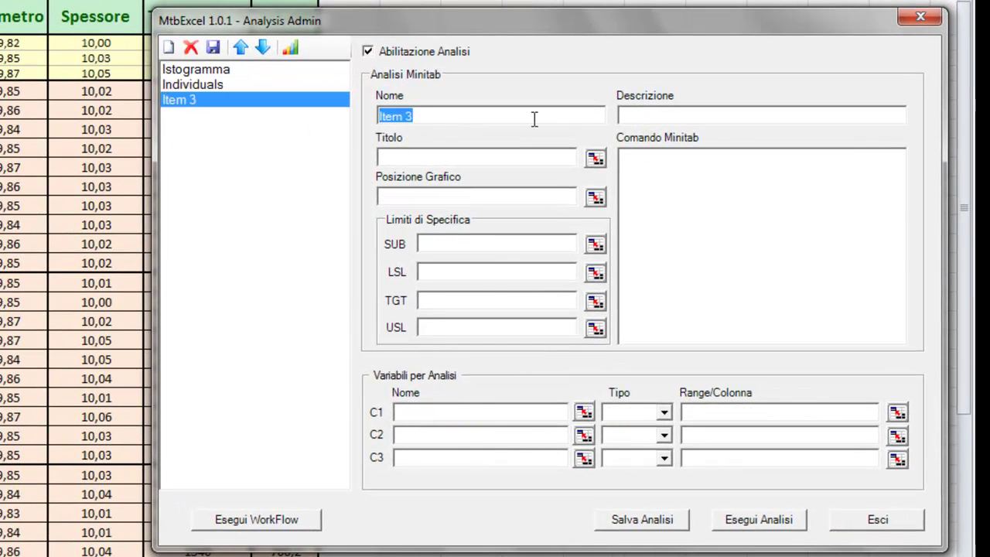
text(Capability)
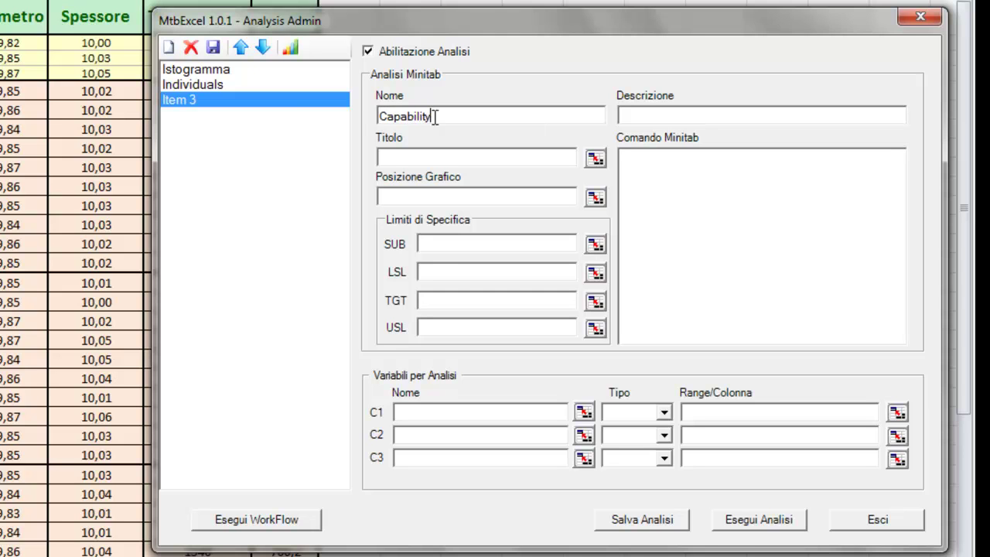
drag(533, 118, 328, 123)
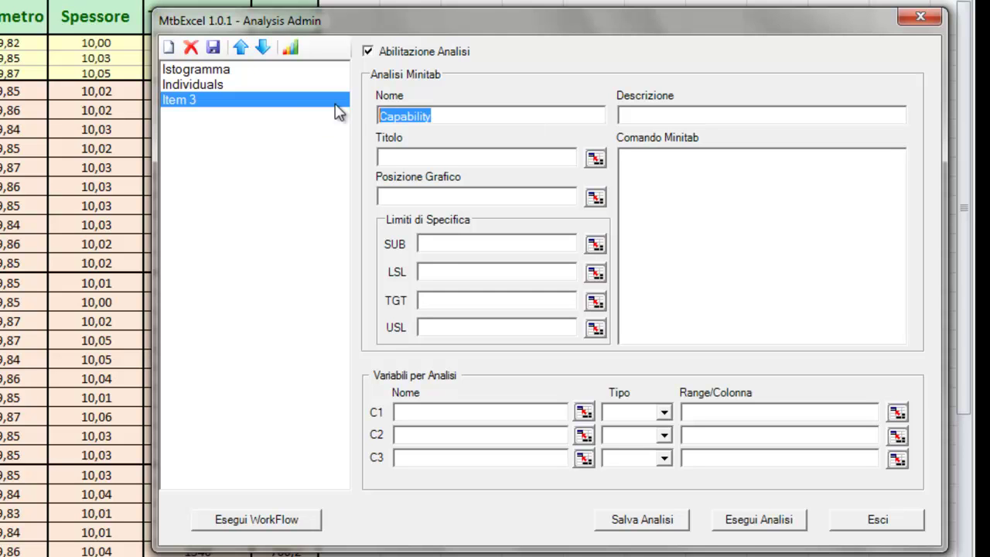
key(ctrl+c)
click(438, 157)
key(ctrl+v)
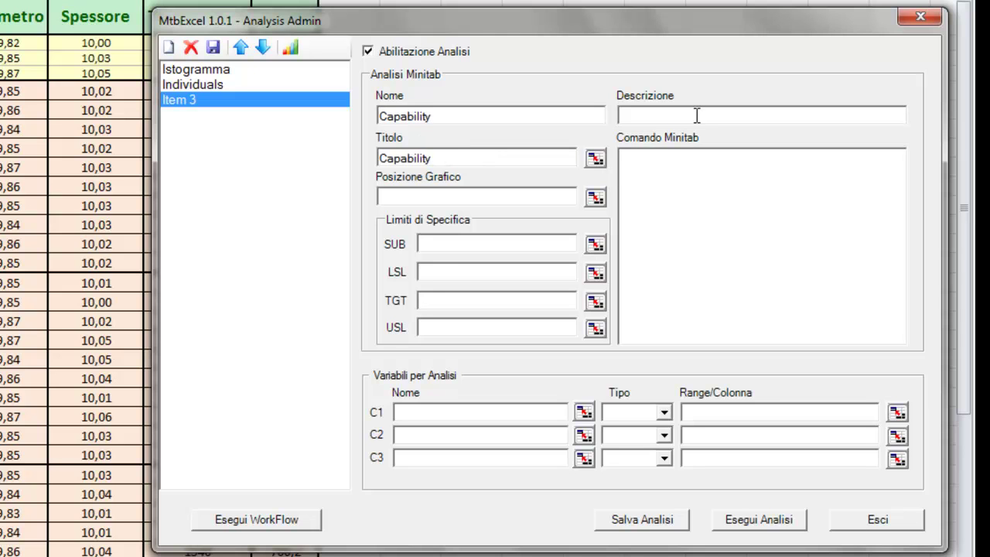
key(ctrl+v)
mouse_move(466, 25)
mouse_down()
mouse_move(311, 159)
mouse_move(595, 45)
mouse_move(558, 3)
mouse_move(735, 49)
mouse_up()
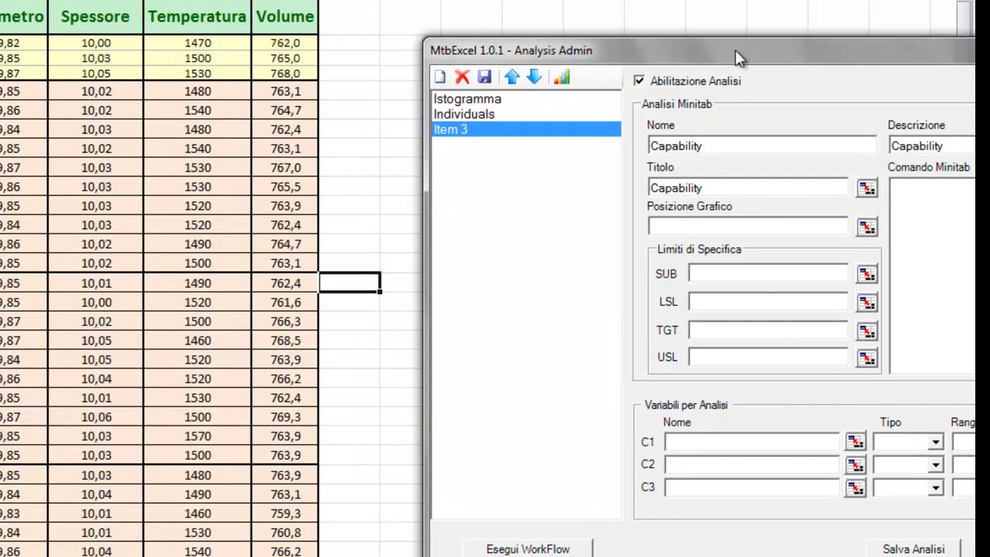
Step: Pick cell H16 as the Capability chart position, giving Foglio1!$H$16
click(389, 301)
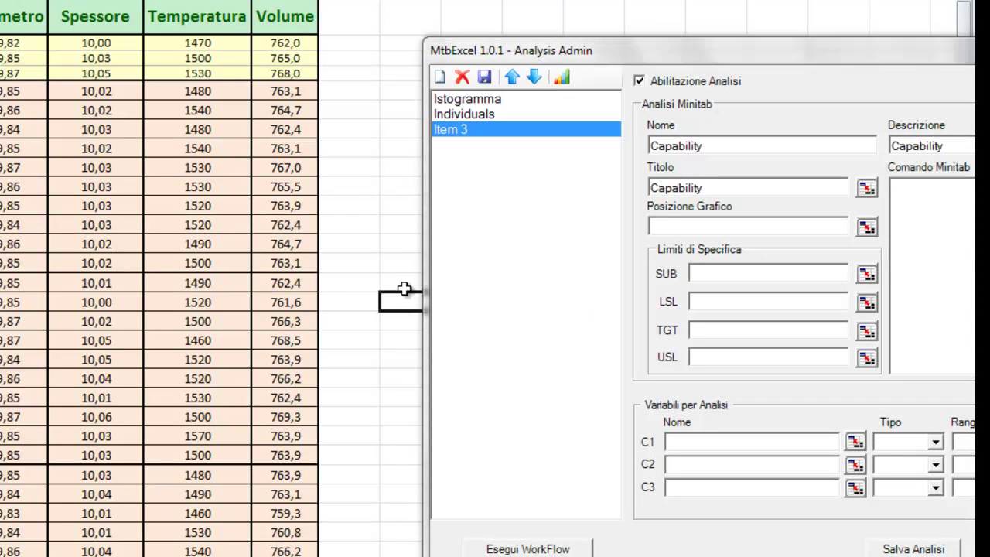
click(350, 301)
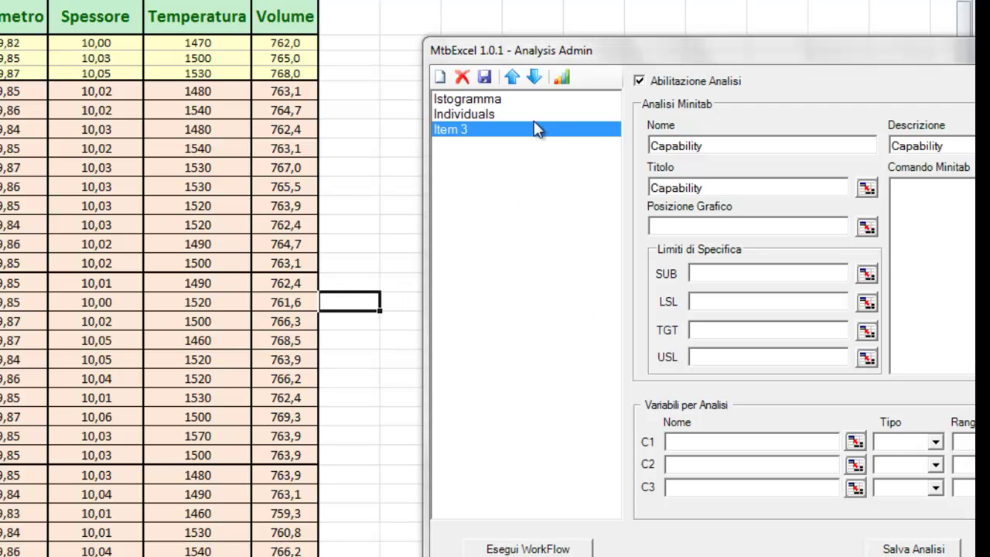
drag(588, 44, 579, 0)
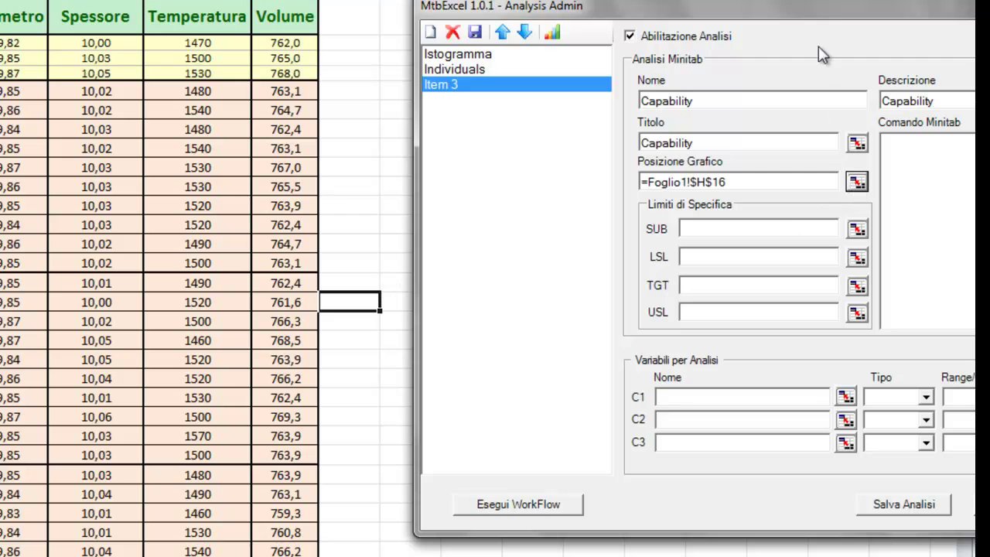
mouse_move(822, 11)
mouse_down()
mouse_move(736, 21)
mouse_move(629, 71)
mouse_move(518, 47)
mouse_up()
key(shift+Tab)
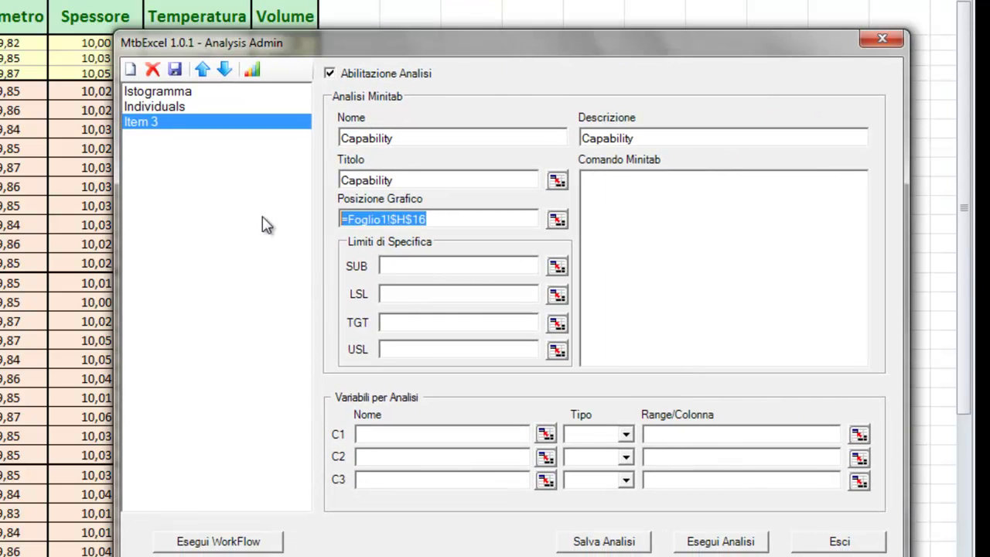
click(657, 211)
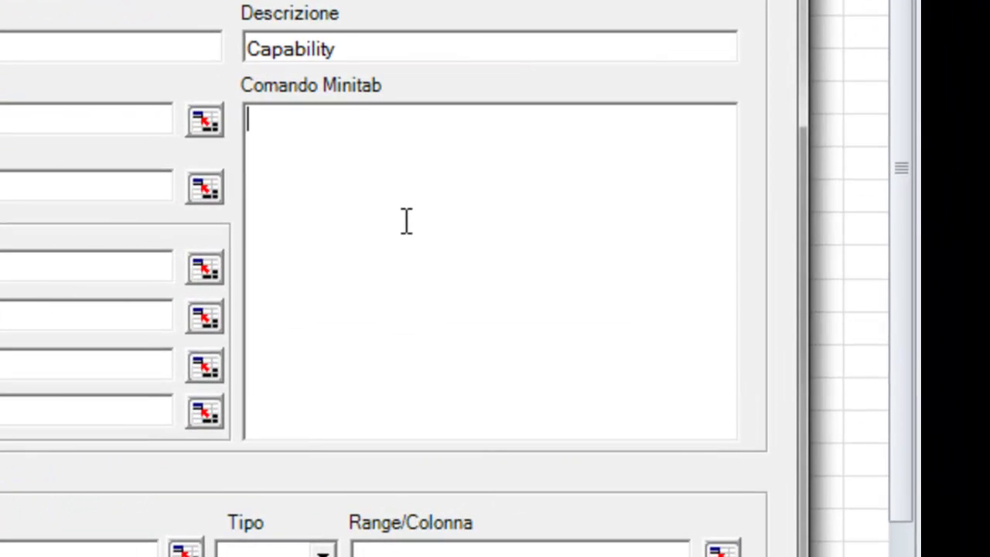
Step: Insert the Spc > Capability Normal command and review its !SUB and !LSL placeholders
right_click(675, 239)
mouse_move(554, 239)
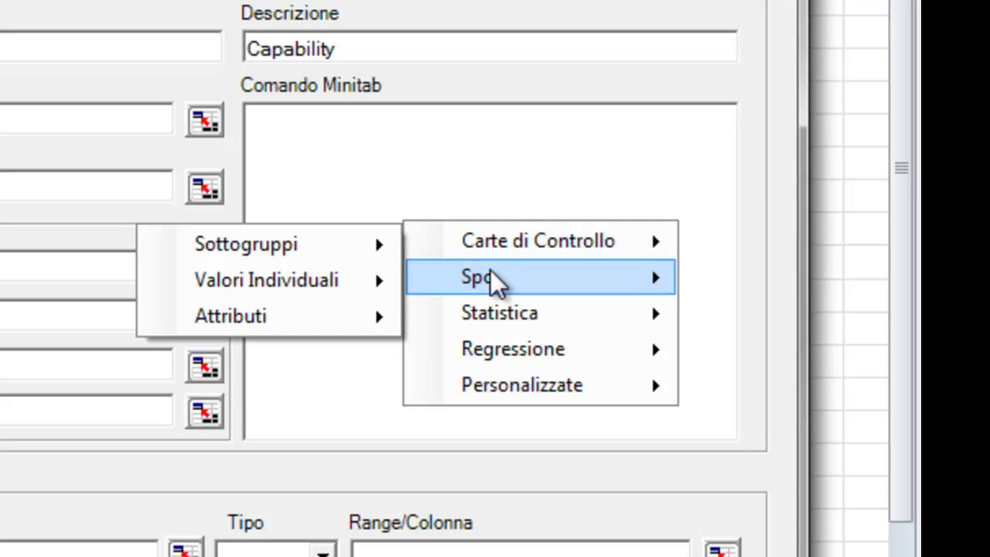
mouse_move(491, 271)
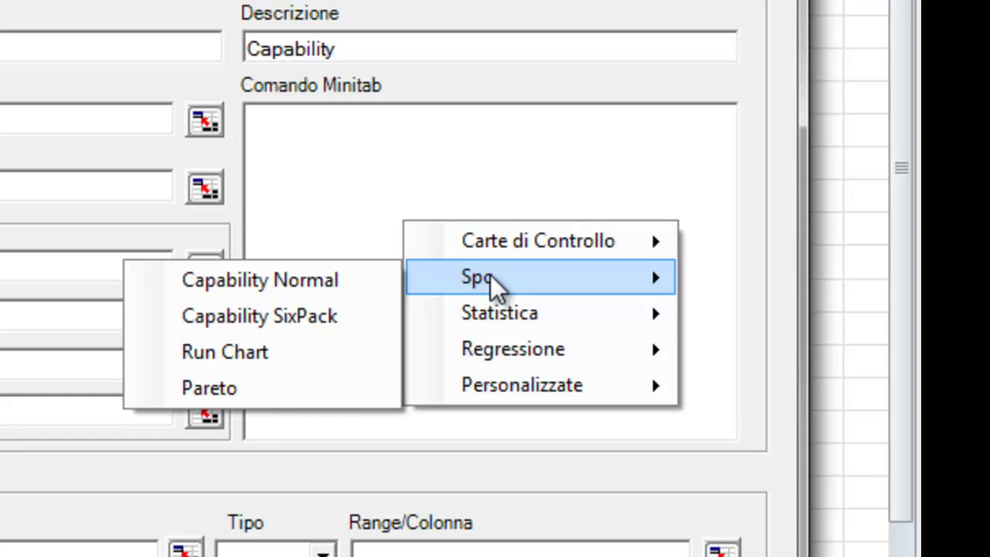
click(317, 285)
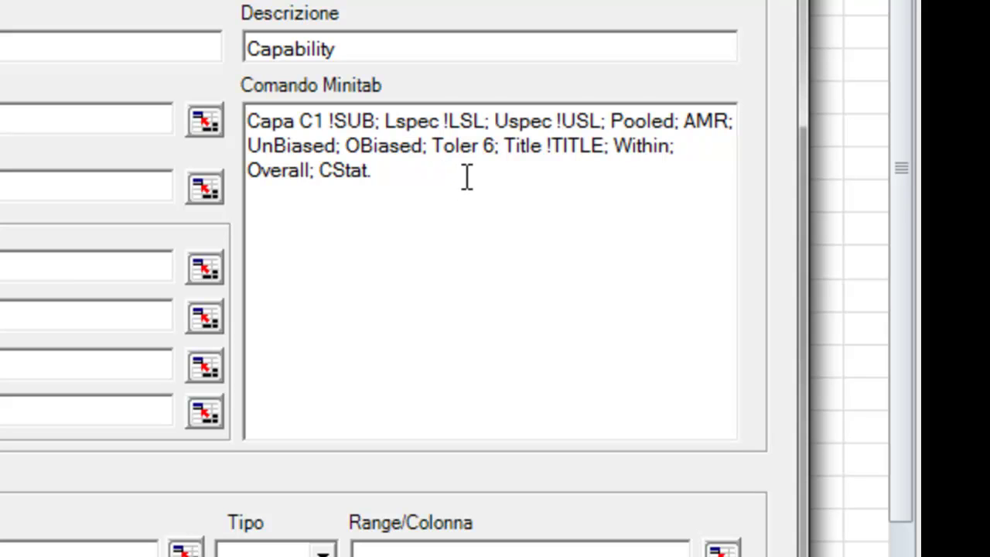
drag(328, 122, 379, 123)
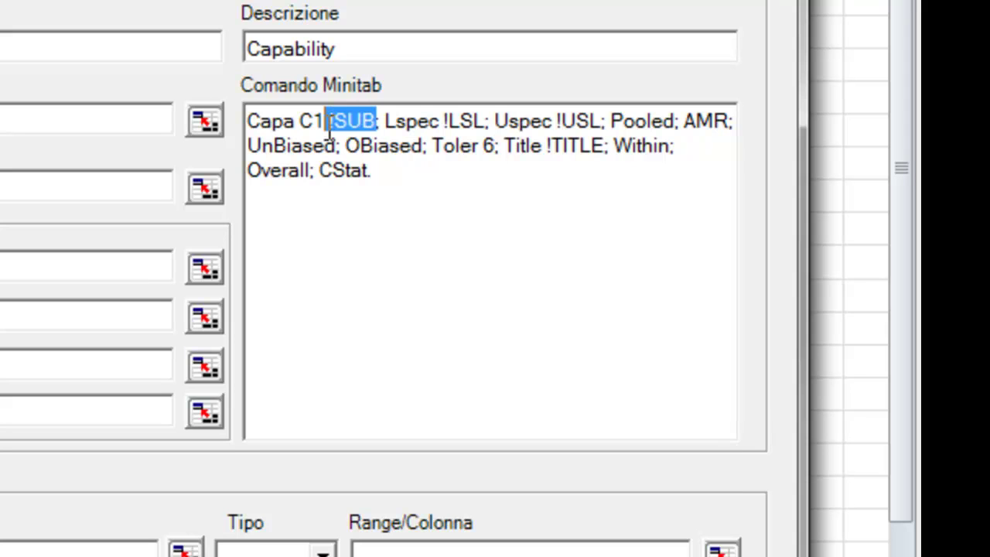
drag(442, 122, 493, 122)
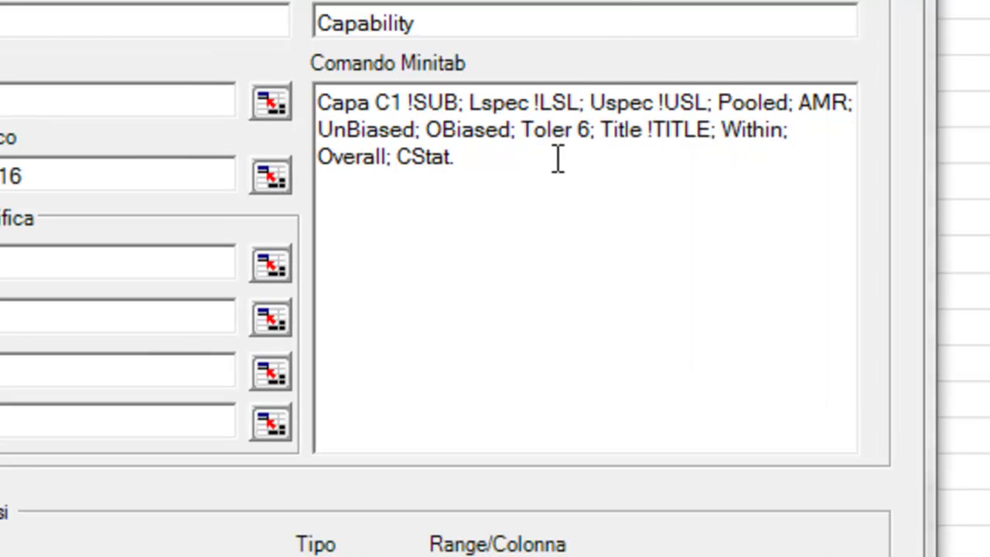
drag(548, 158, 321, 99)
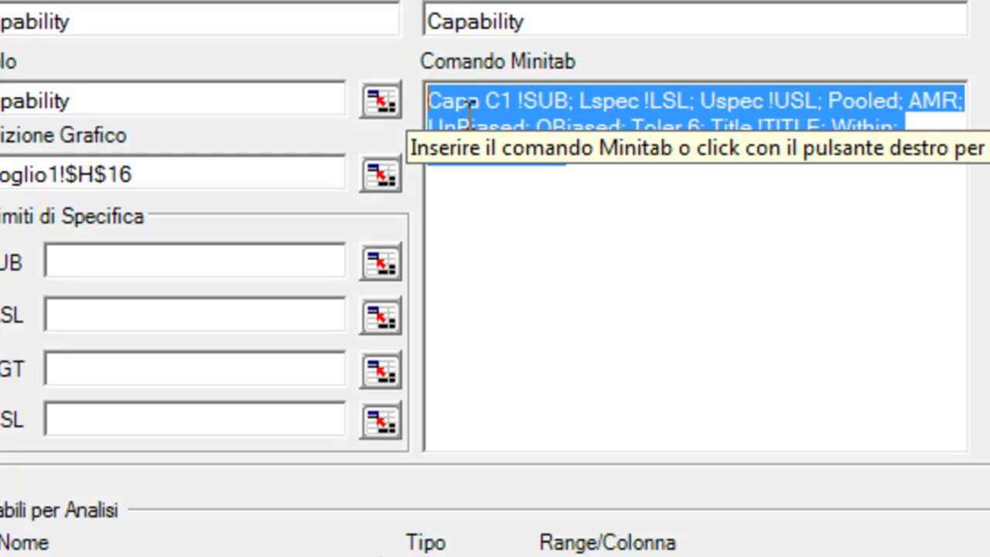
key(Tab)
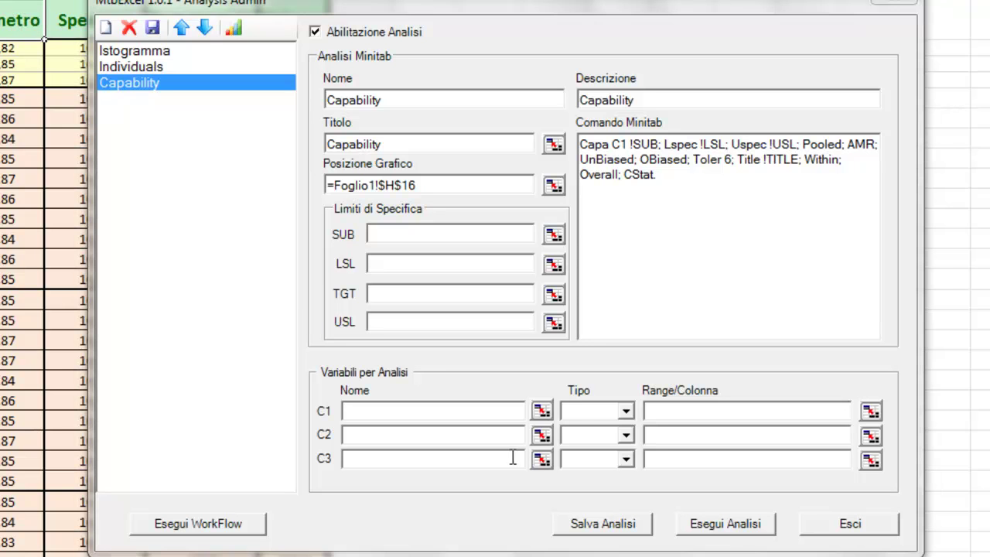
Step: Link variable C1 to name cell D1, type Valore, and data range D5:D34
click(542, 411)
drag(440, 412, 333, 410)
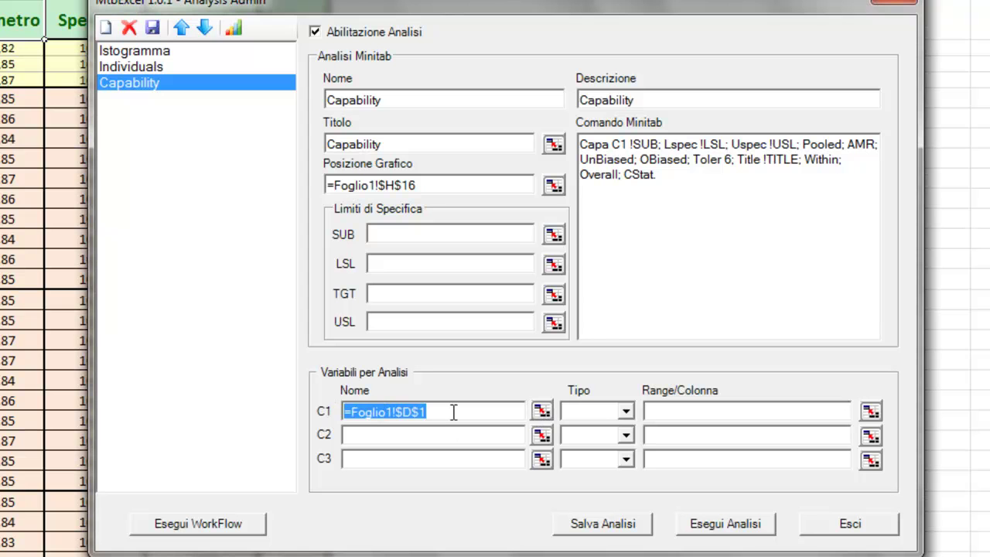
click(595, 413)
click(577, 430)
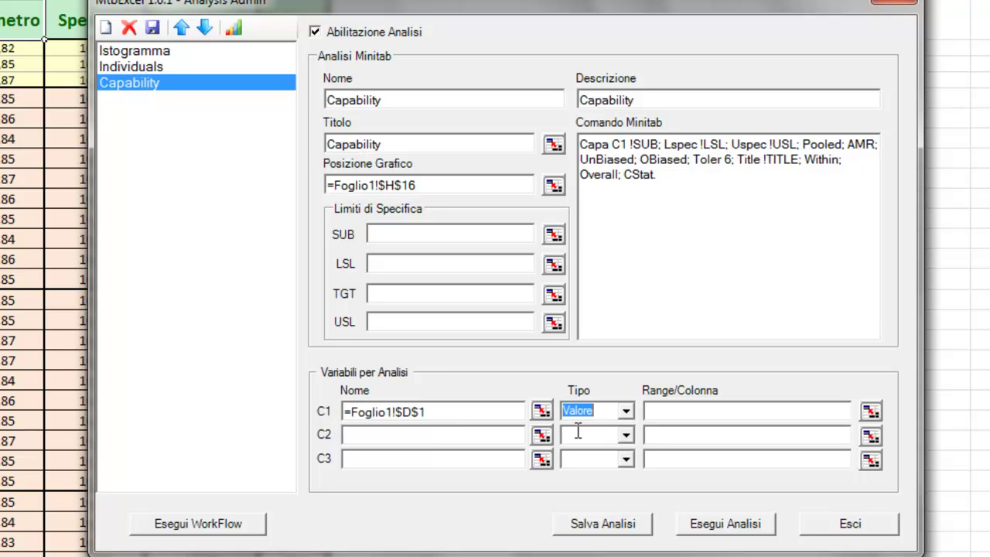
click(666, 412)
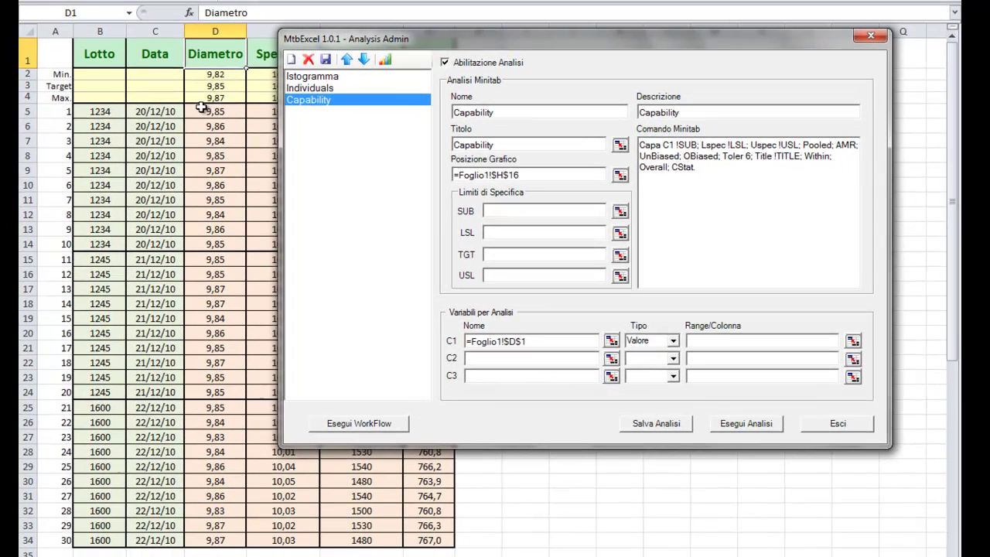
mouse_move(185, 109)
mouse_down()
mouse_move(186, 556)
mouse_move(216, 539)
mouse_up()
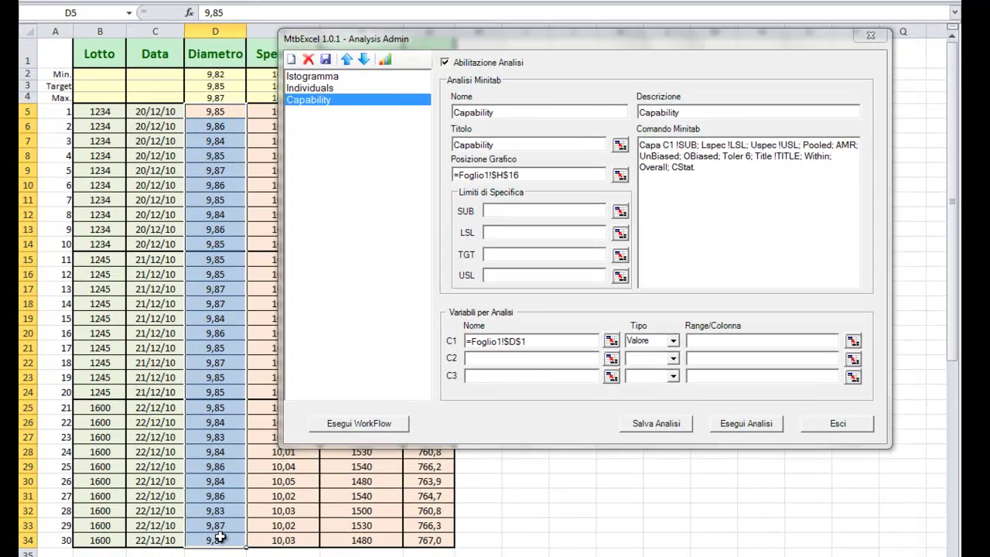
click(853, 342)
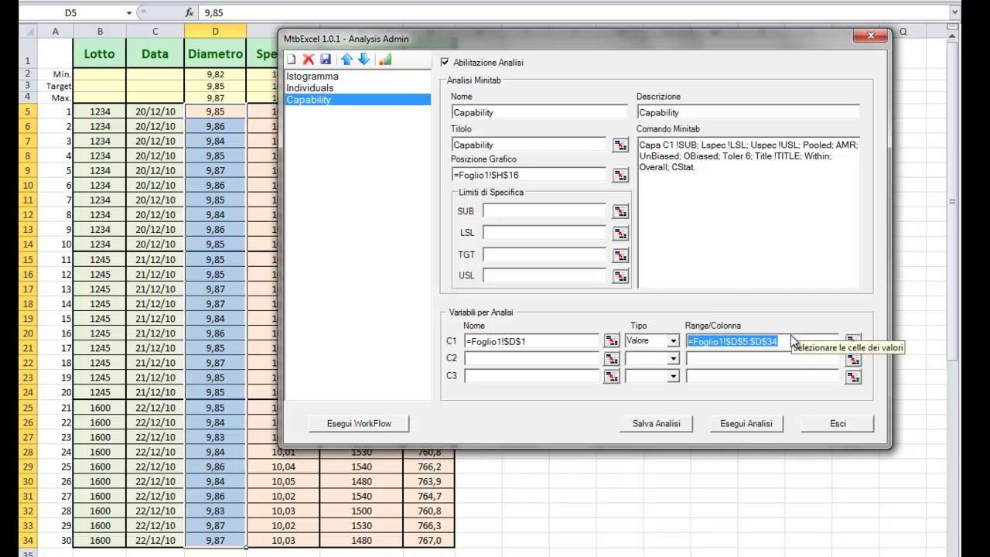
click(535, 207)
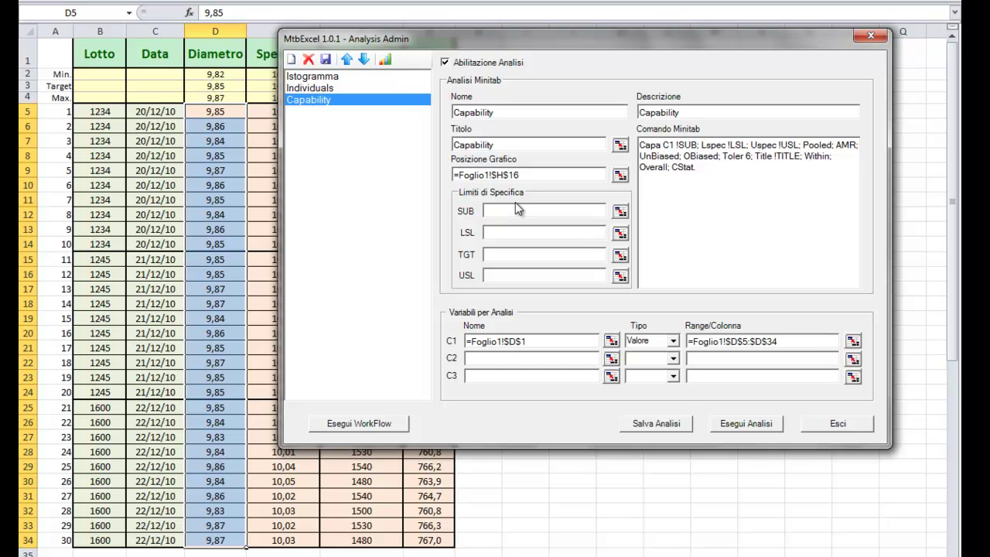
Step: Set SUB to 1 and the spec limits LSL to D2, TGT to D3 and USL to D4
text(1)
drag(619, 38, 707, 76)
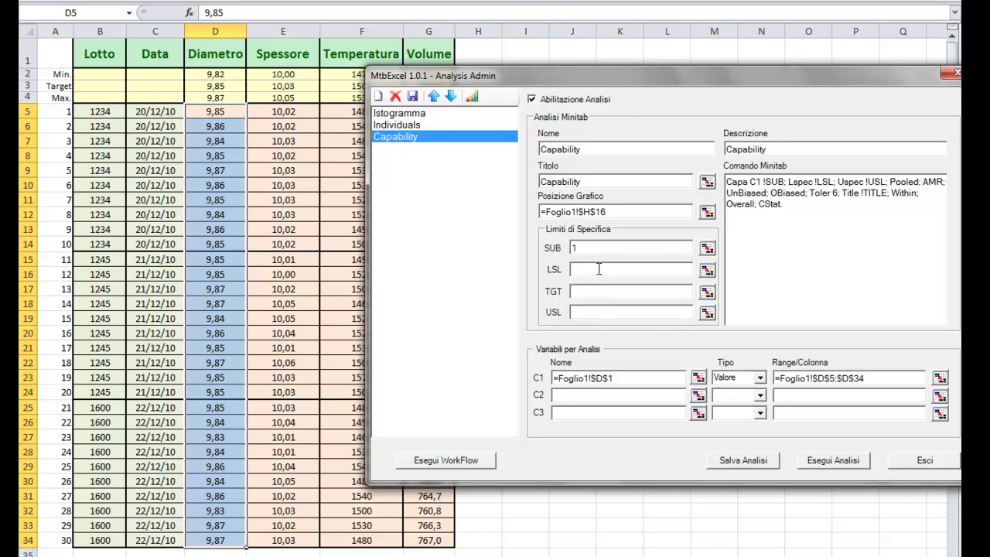
click(228, 75)
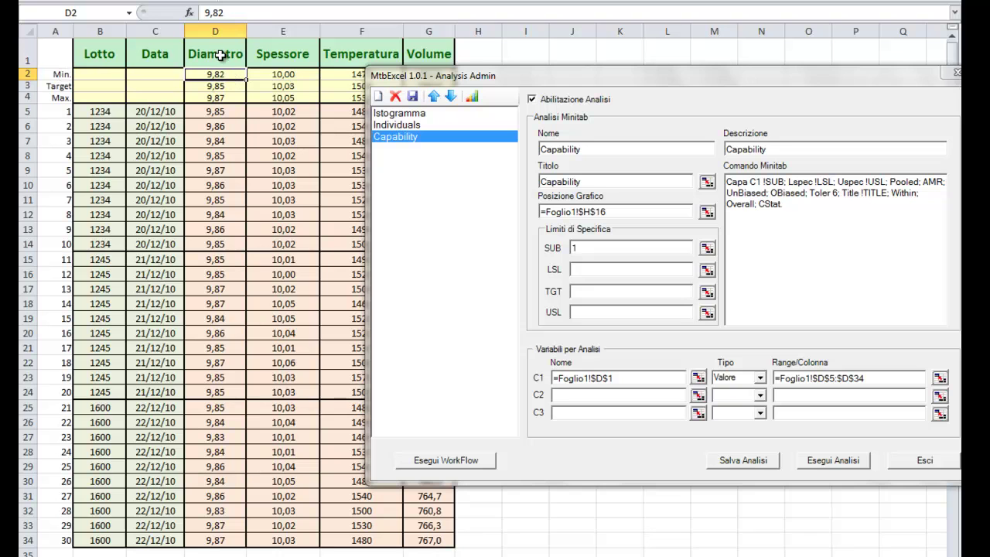
click(707, 270)
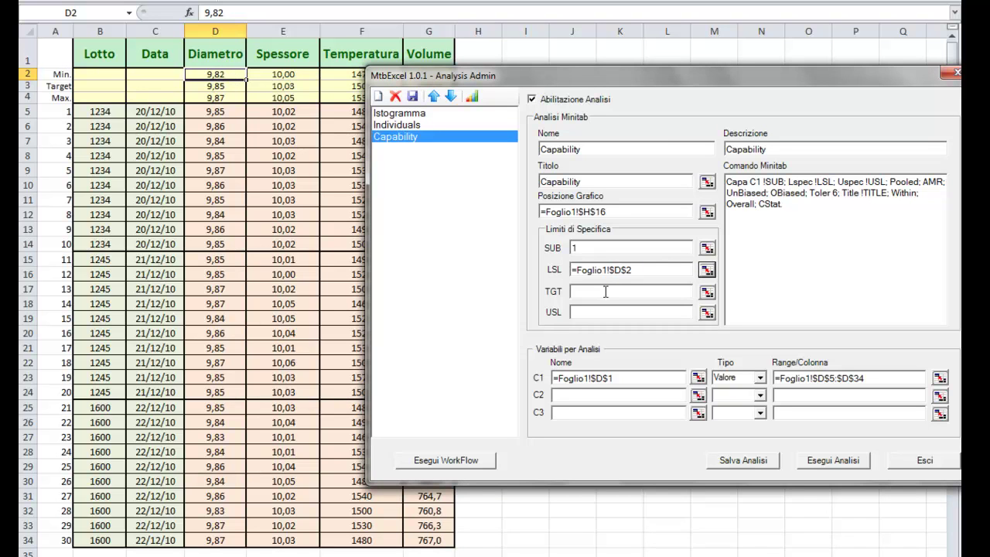
click(216, 86)
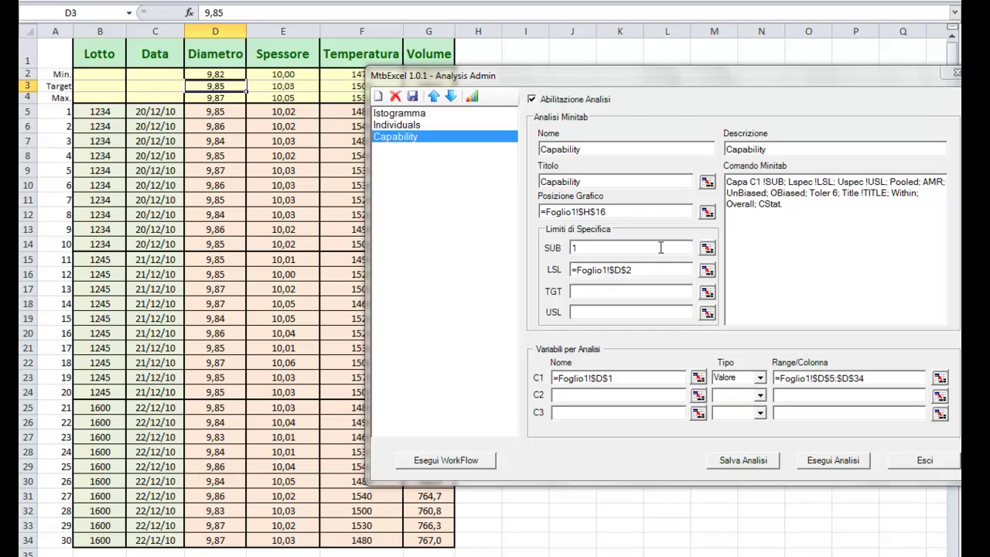
click(708, 292)
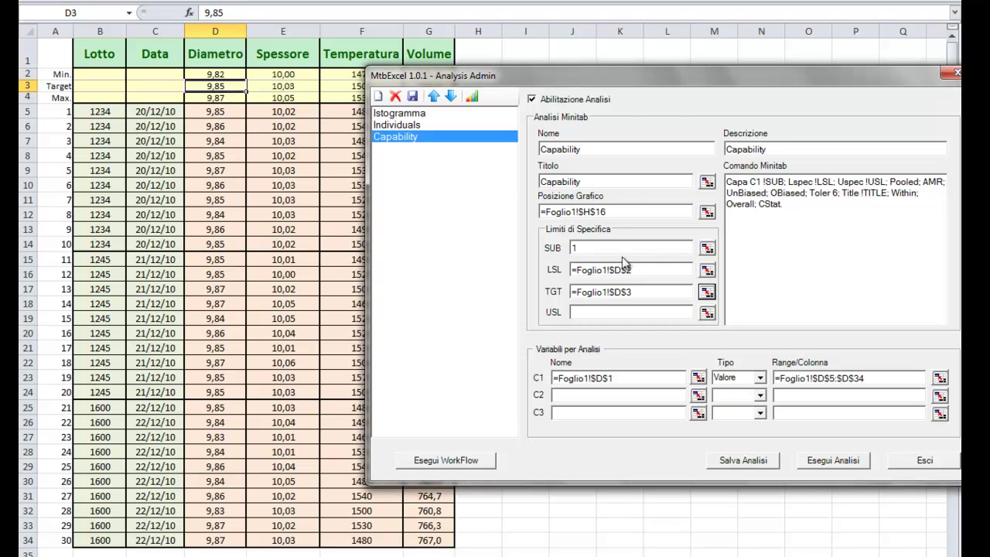
click(205, 97)
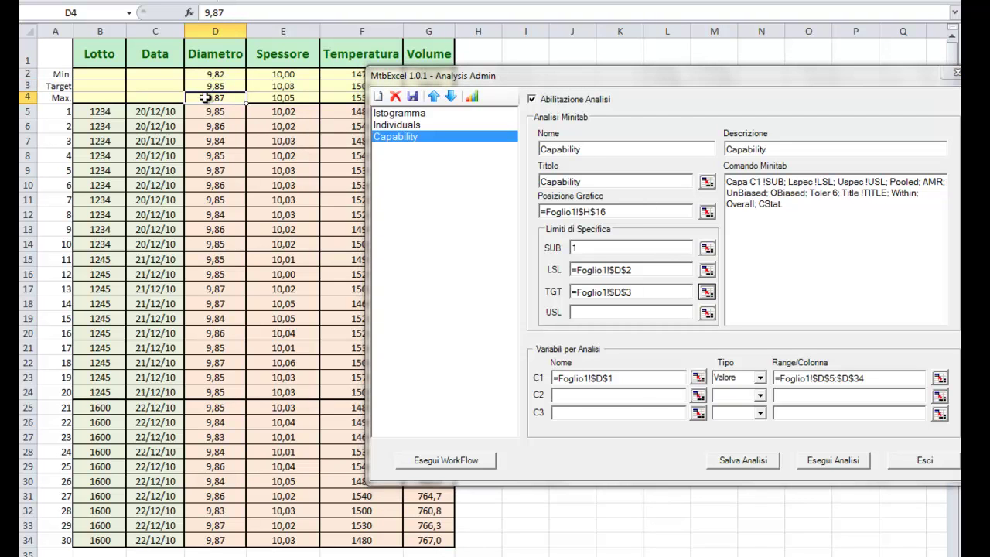
click(671, 306)
click(707, 313)
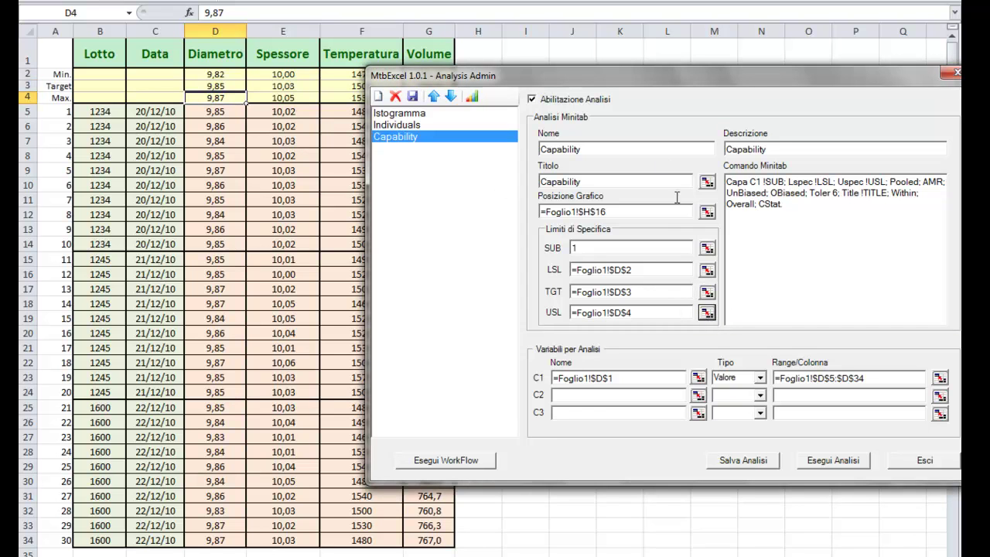
drag(681, 83, 517, 90)
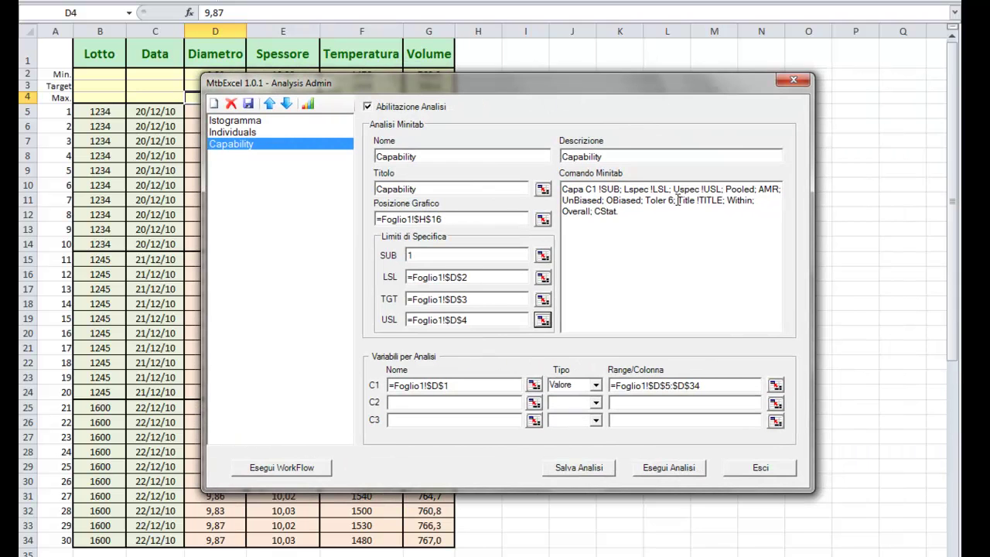
Step: Set the Capability title, then save and run the analysis to chart LSL 9,82 and USL 9,87
drag(678, 200, 724, 200)
double_click(421, 190)
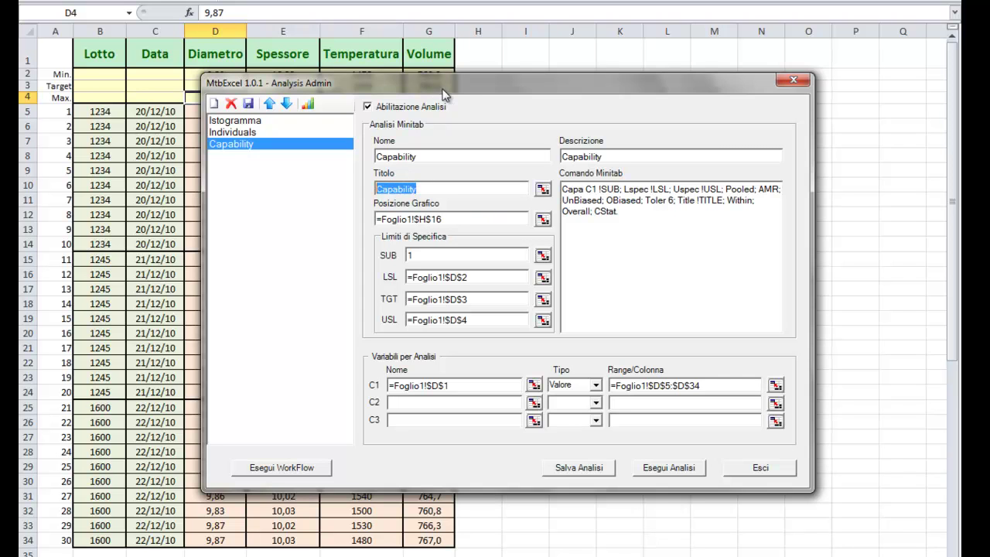
drag(465, 81, 500, 72)
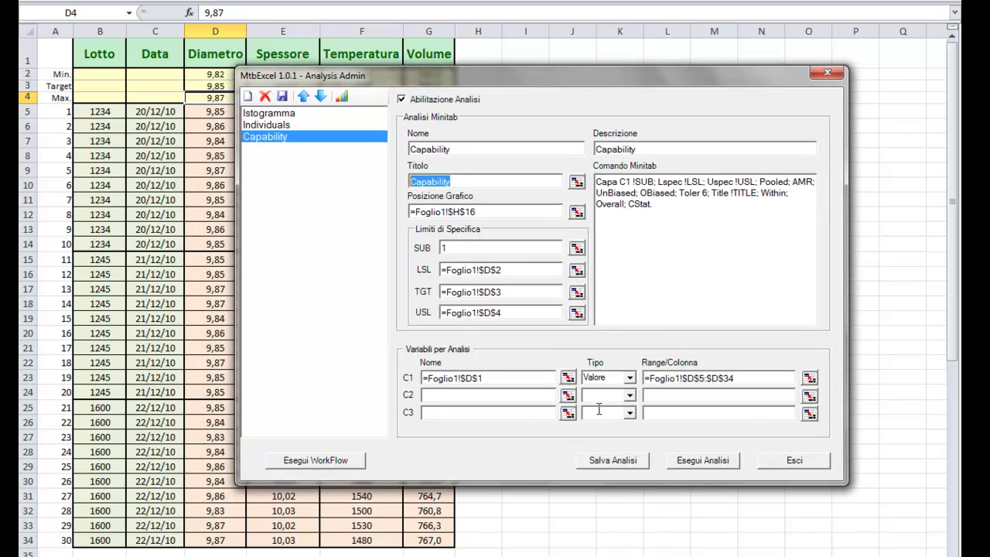
click(631, 462)
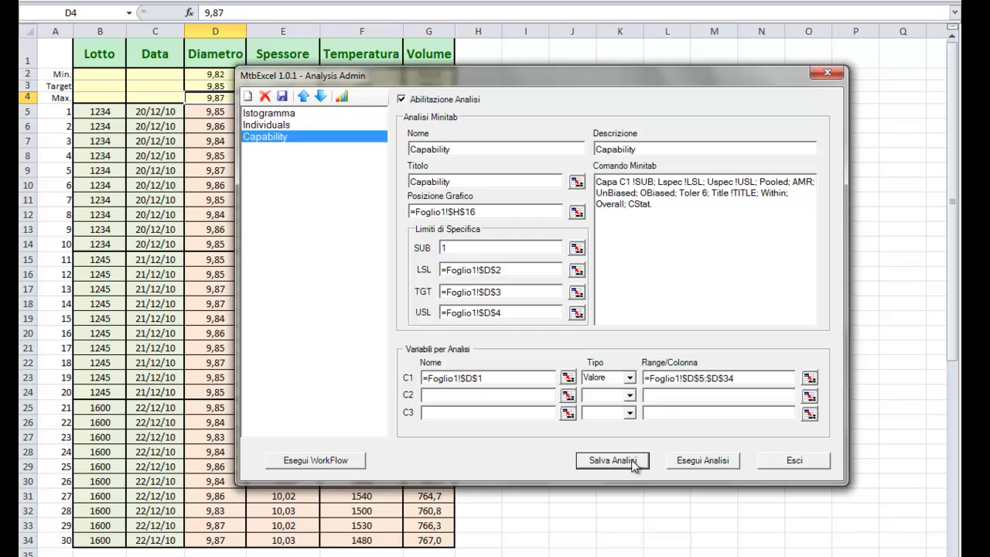
click(713, 461)
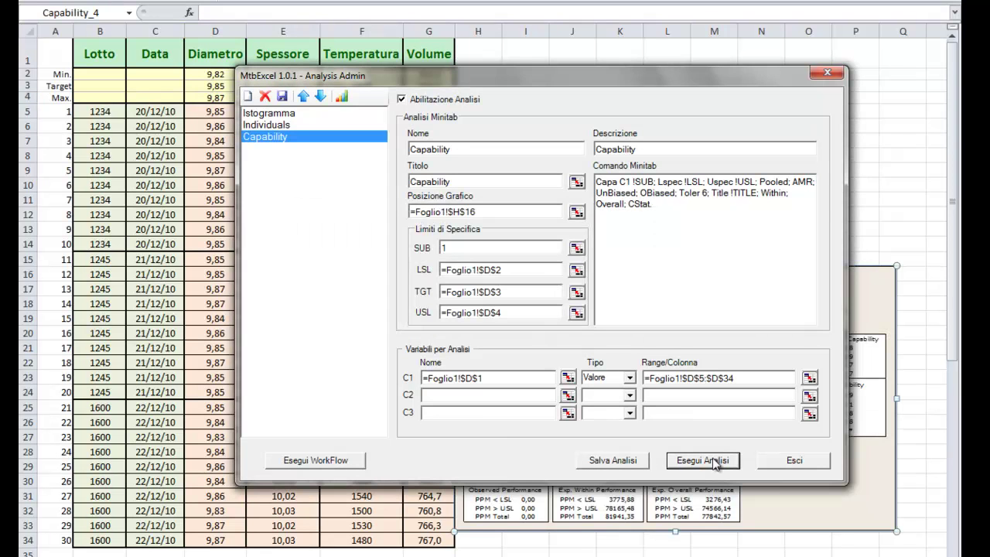
click(794, 460)
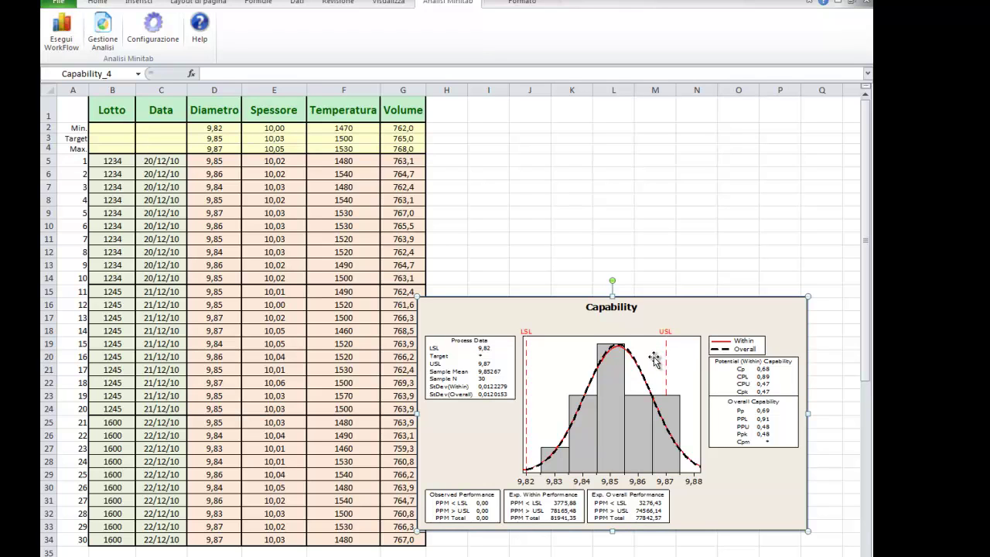
Step: Delete the Capability chart and review the saved Istogramma, Individuals and Capability analyses without changes
key(Delete)
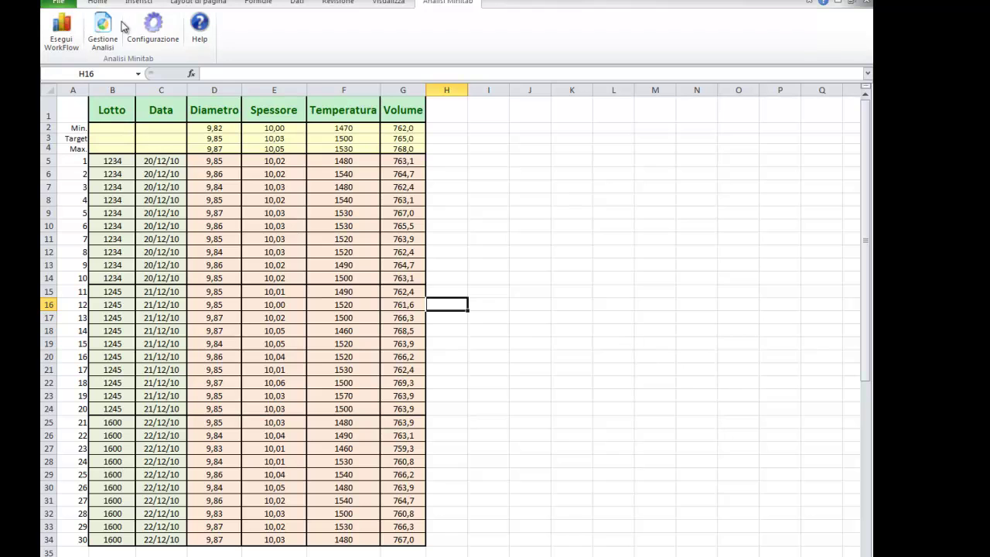
click(118, 30)
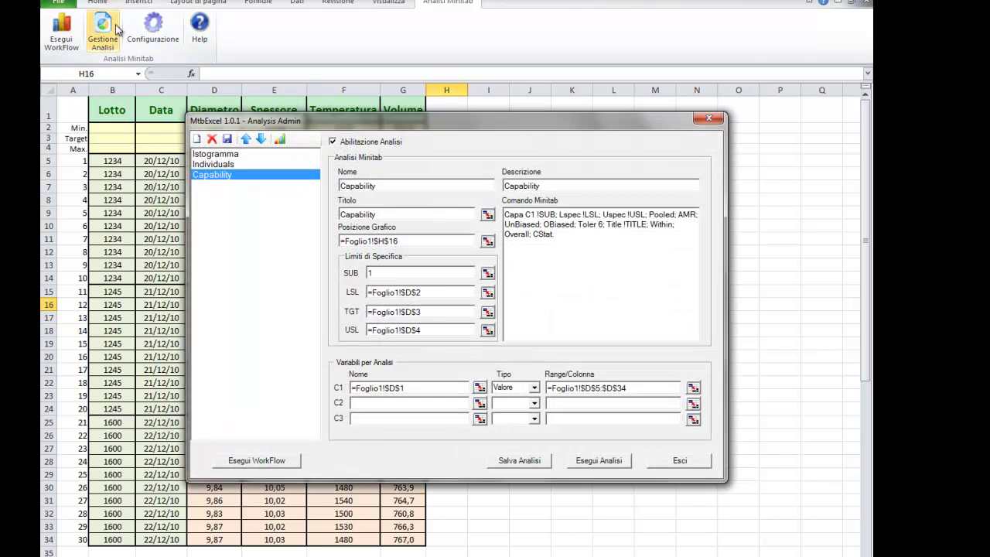
click(227, 155)
click(225, 164)
click(223, 174)
click(224, 164)
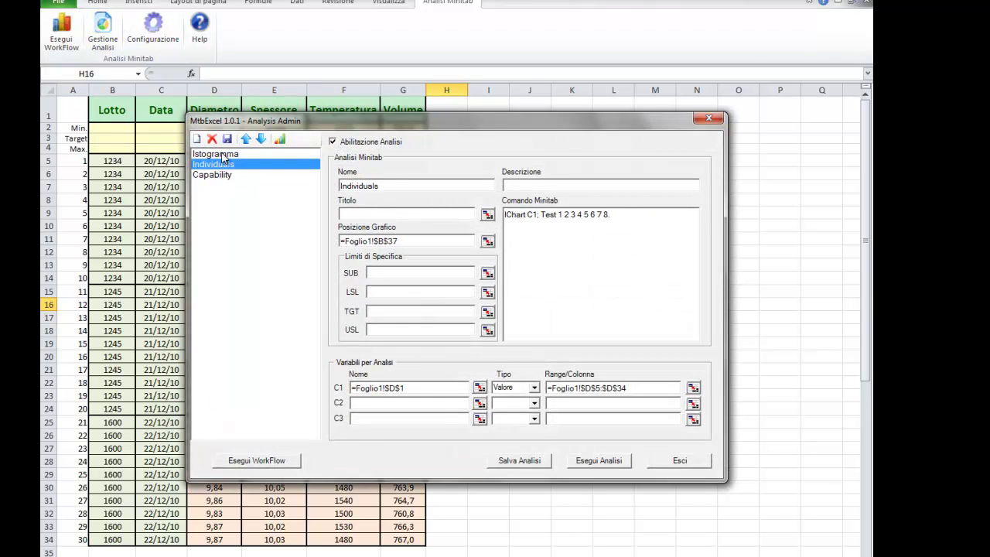
click(229, 155)
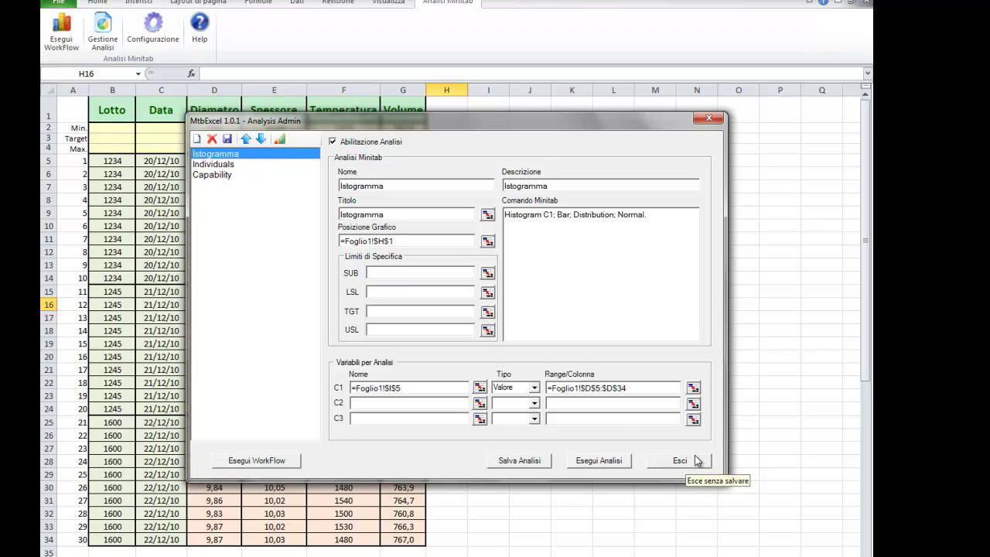
click(694, 462)
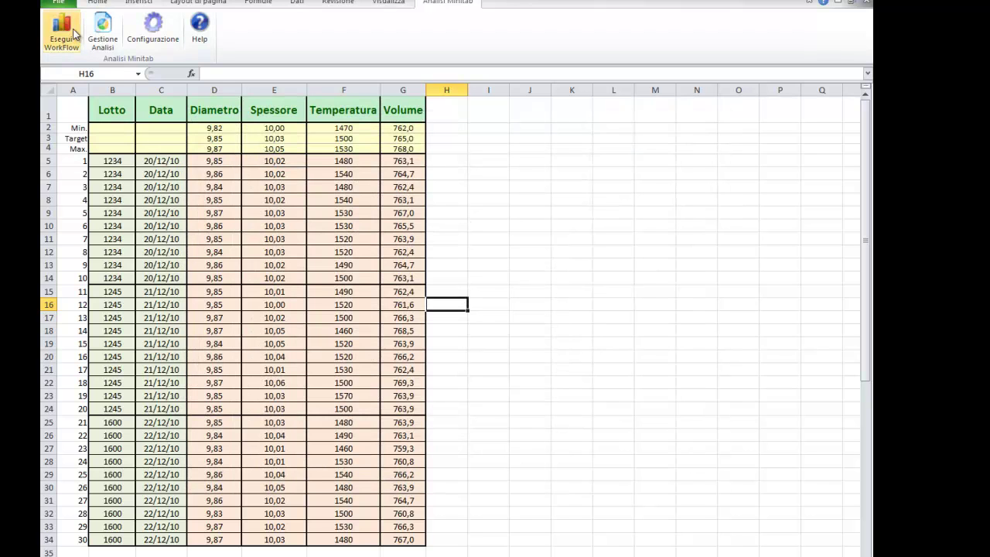
click(217, 186)
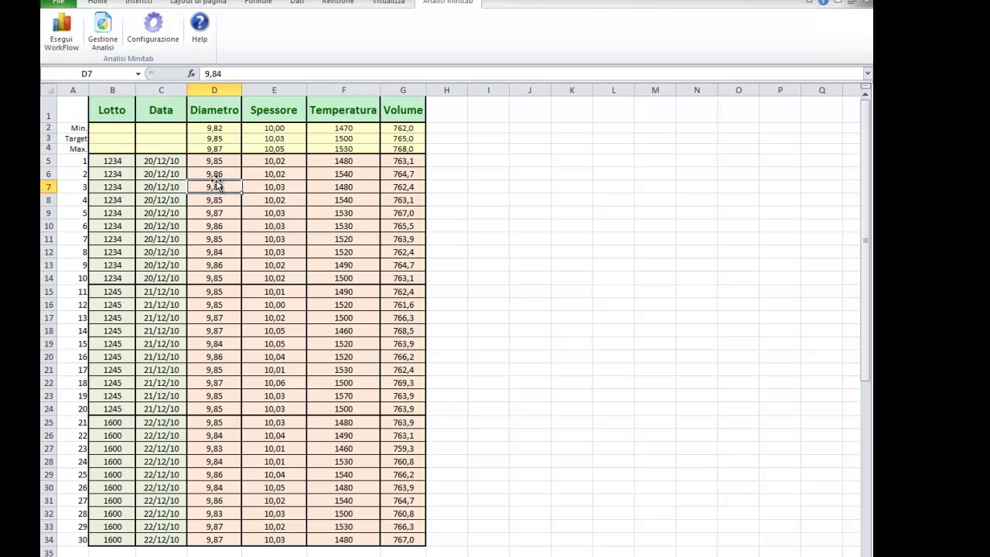
Step: Change D7 to 19,84, rerun the workflow, and place the Capability chart below the histogram
double_click(211, 187)
text(1)
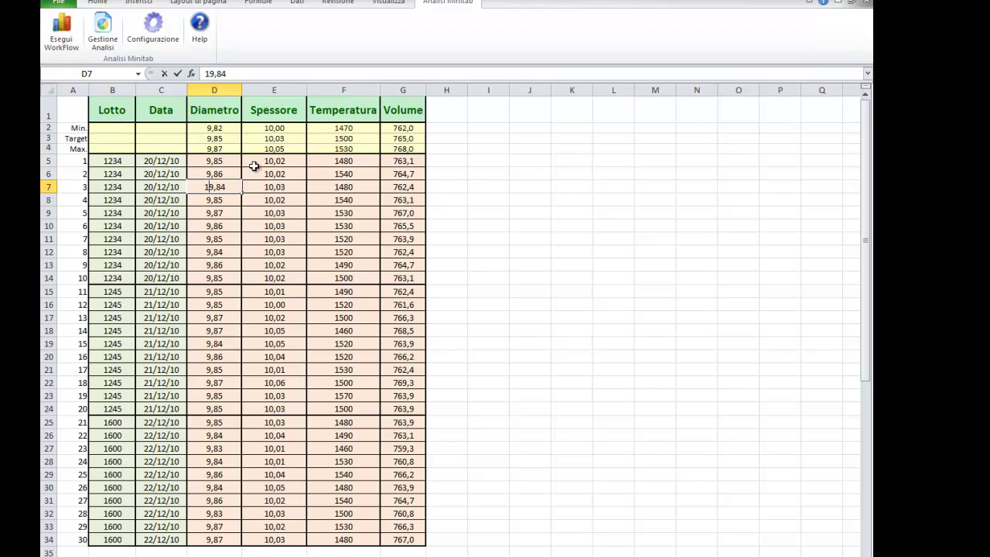
click(205, 175)
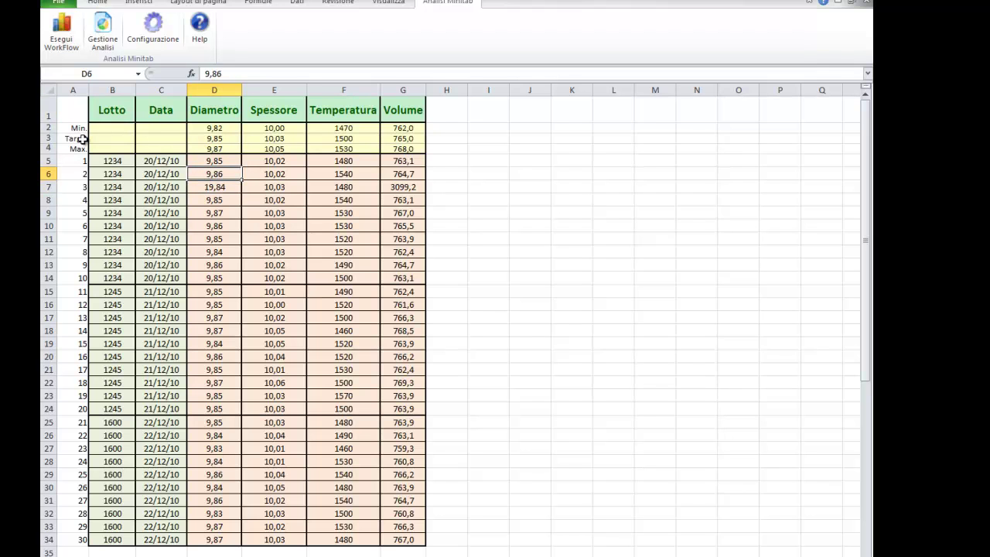
click(68, 37)
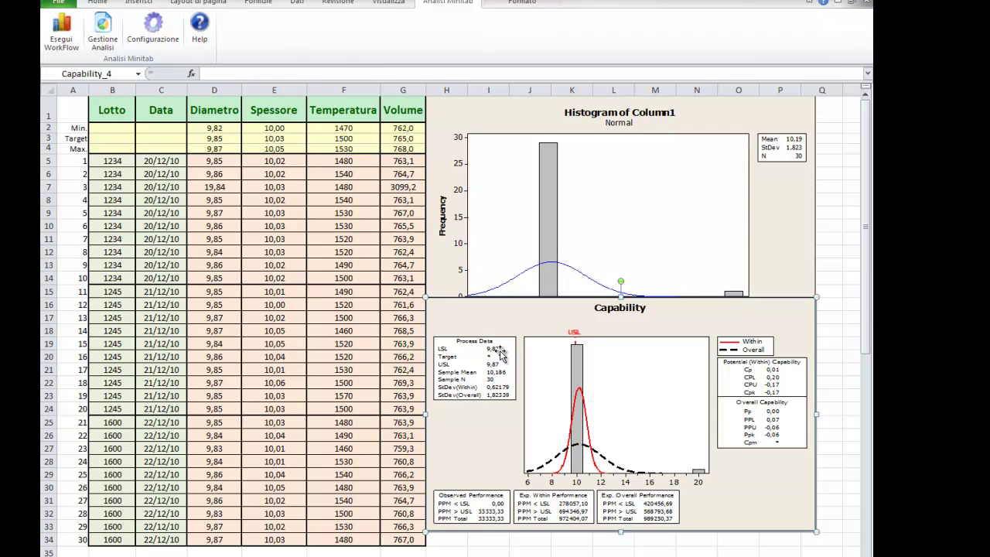
drag(749, 316, 765, 364)
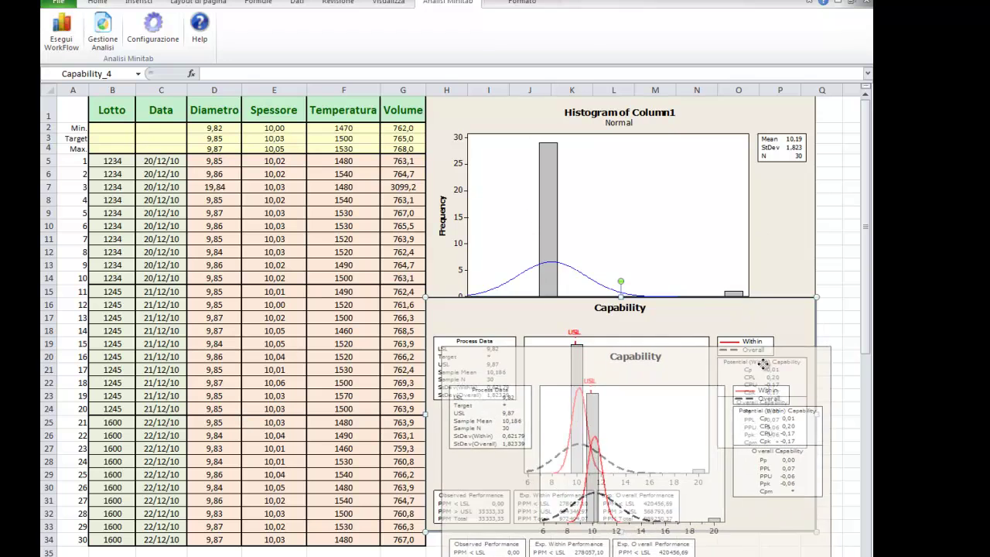
mouse_move(869, 253)
mouse_down()
mouse_move(867, 434)
mouse_move(868, 253)
mouse_up()
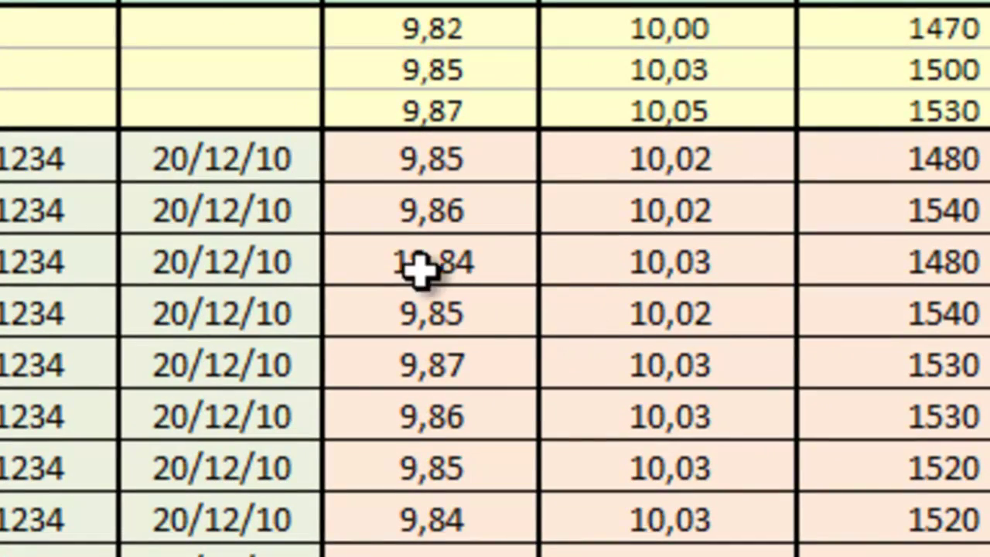
Step: Restore D7 to 9,84, rerun the workflow, and move the Capability chart below the histogram
click(364, 245)
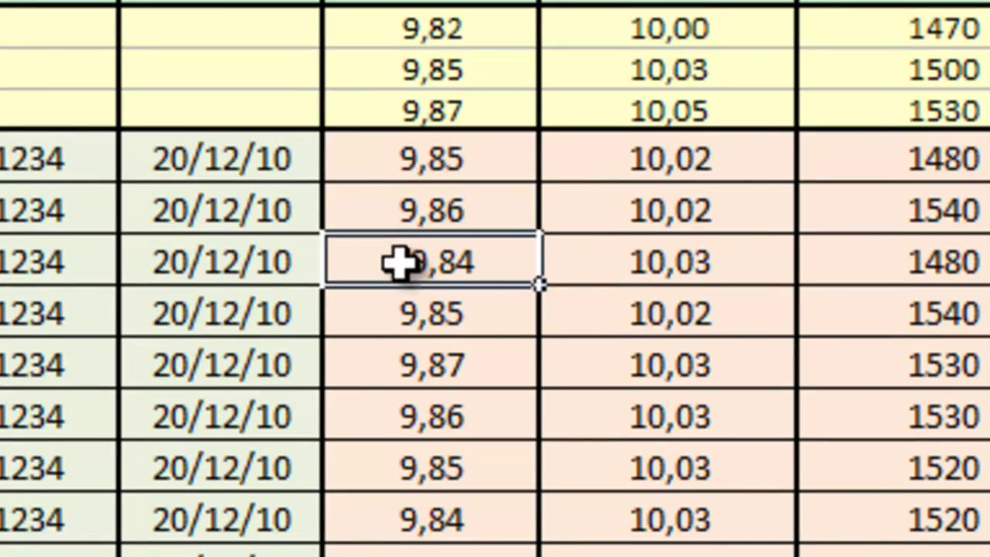
double_click(391, 261)
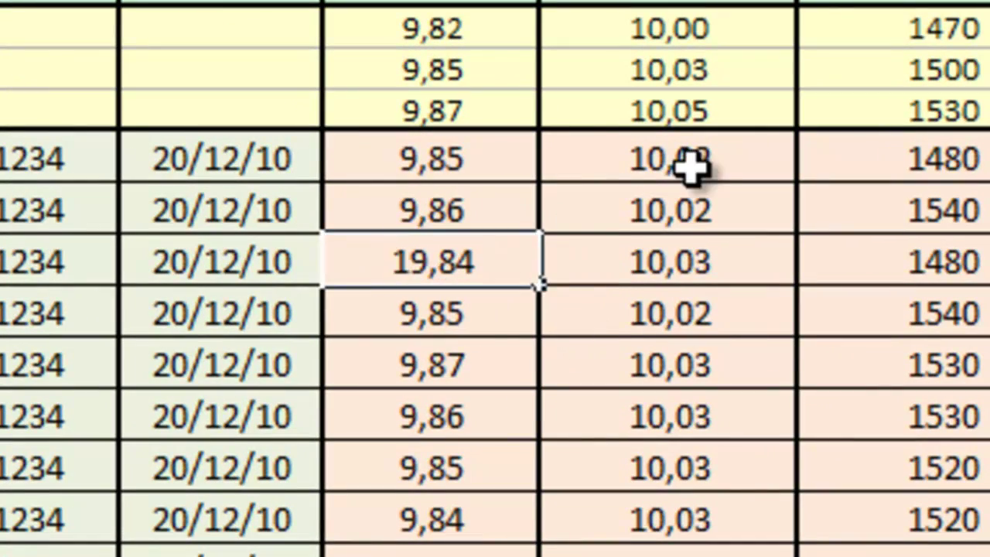
key(Delete)
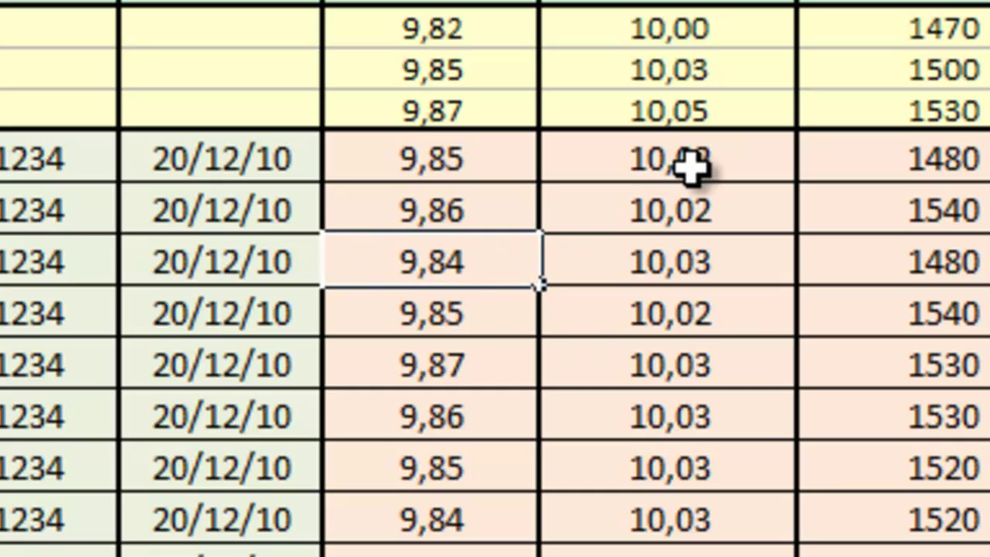
key(Return)
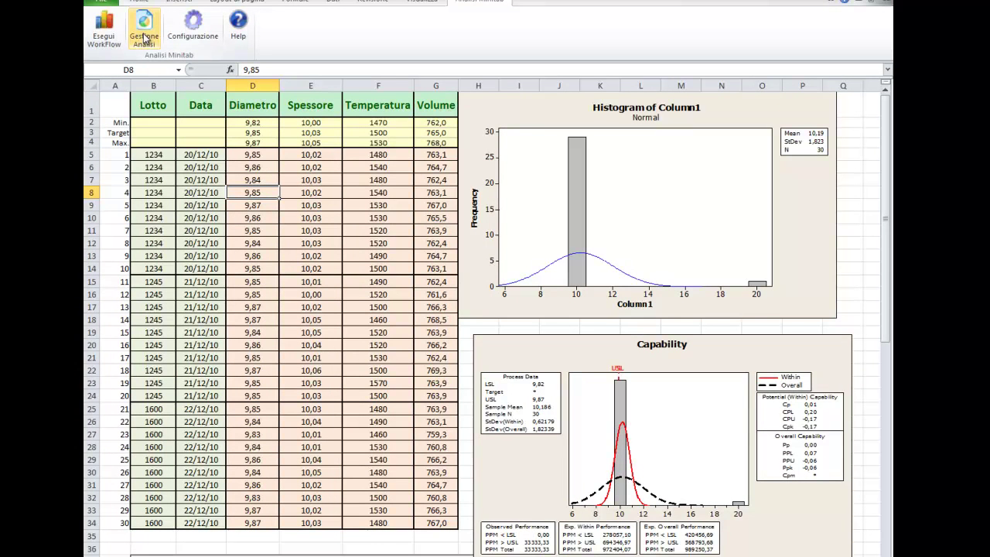
click(104, 27)
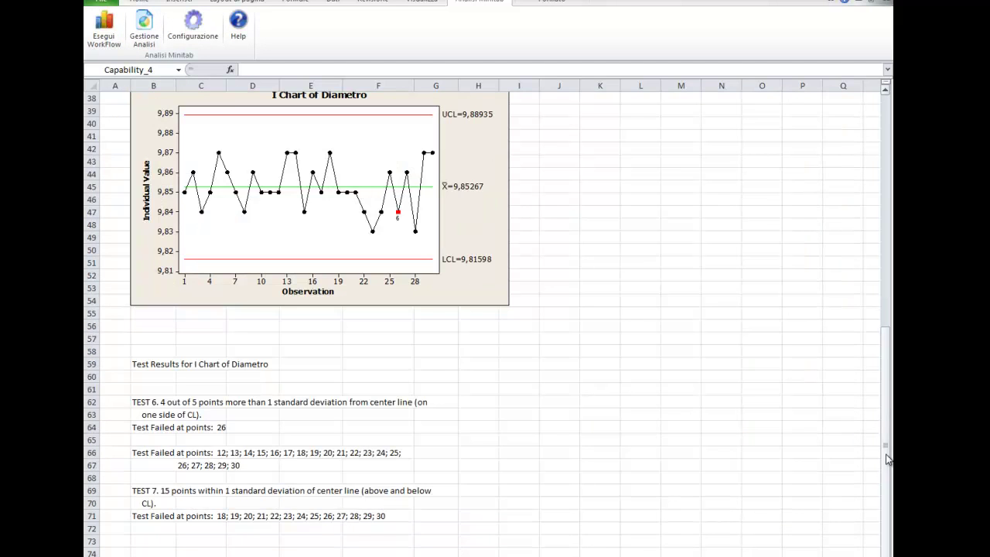
drag(887, 449, 890, 214)
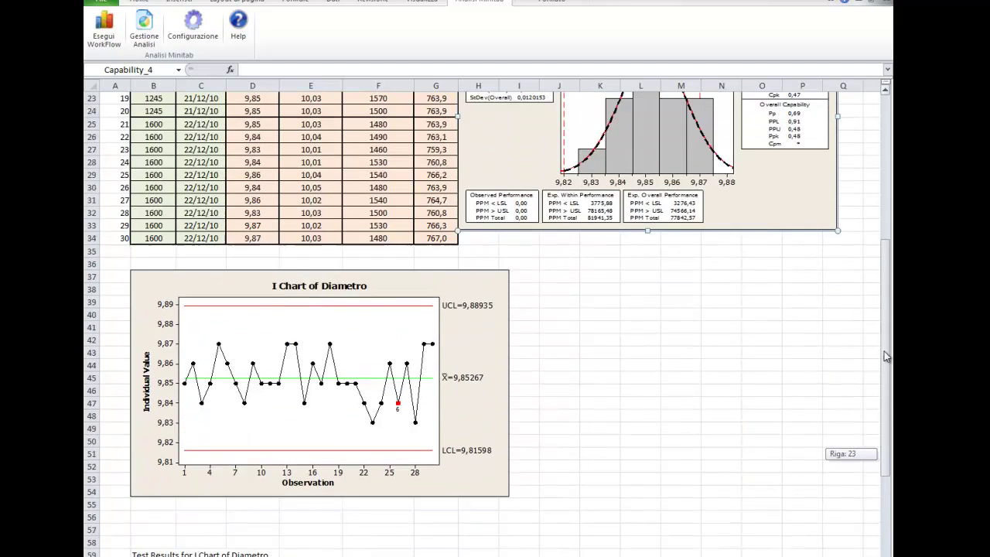
mouse_move(705, 298)
mouse_down()
mouse_move(717, 343)
mouse_move(711, 331)
mouse_up()
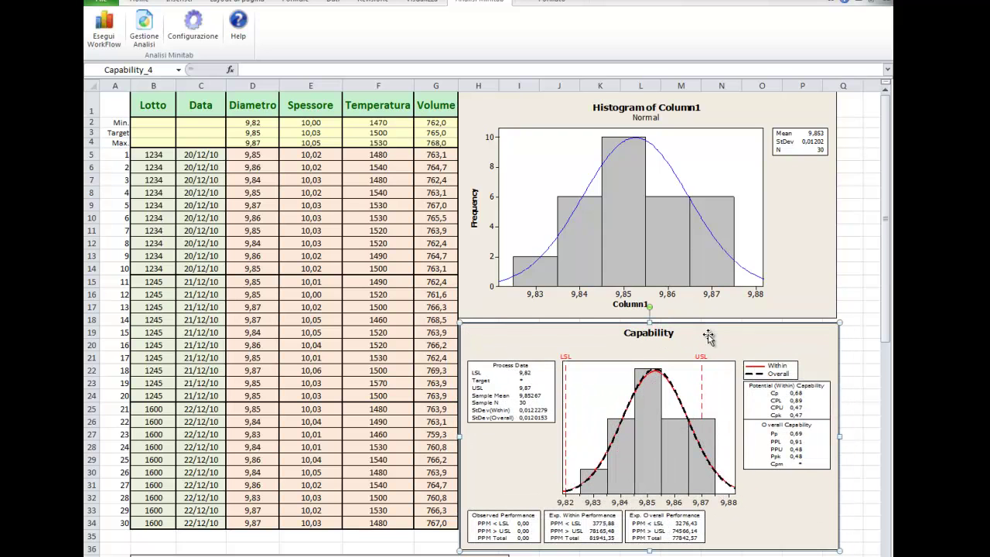